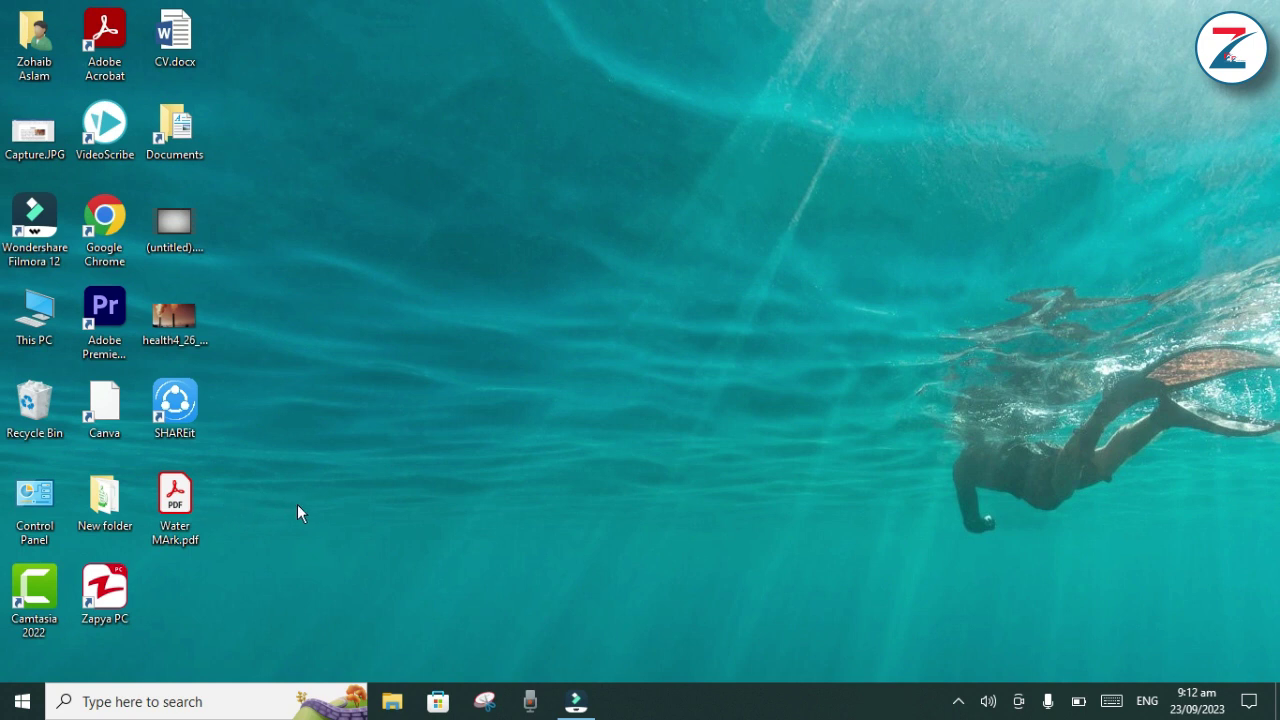
Select Water MArk.pdf on the desktop and bring up its context menu
{"action": "left_click", "coordinate": [175, 510]}
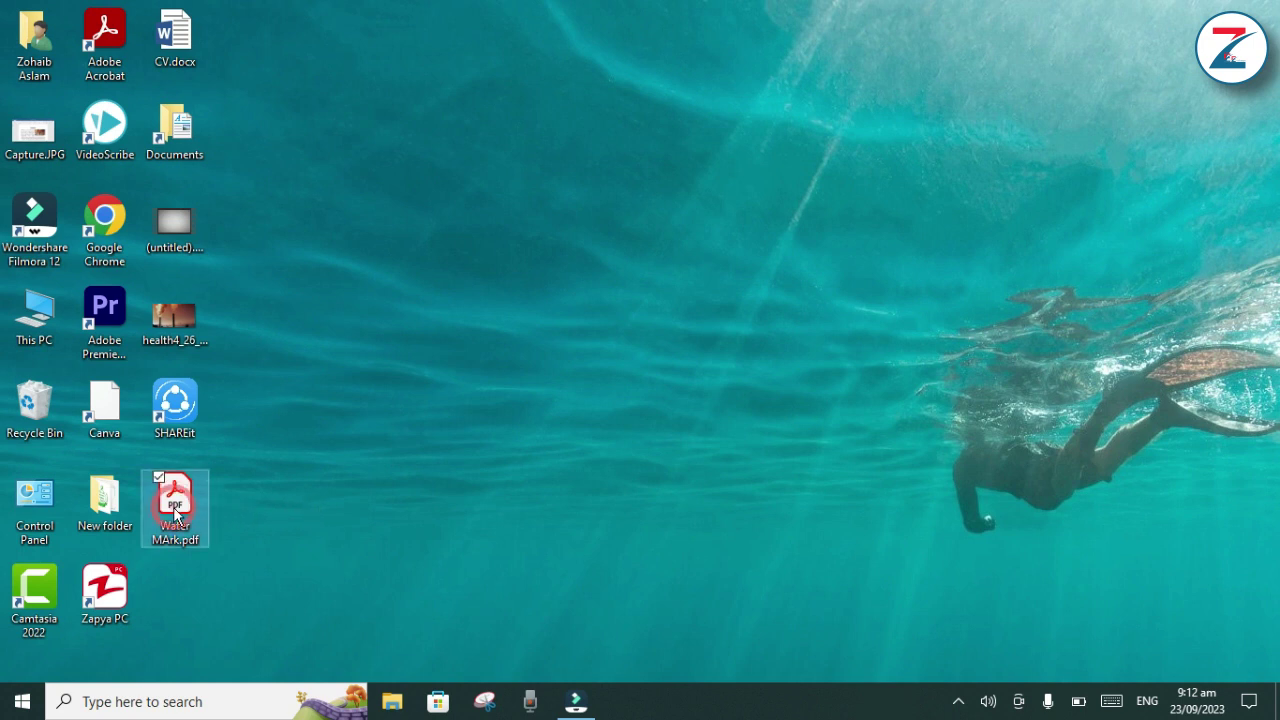
{"action": "right_click", "coordinate": [175, 510]}
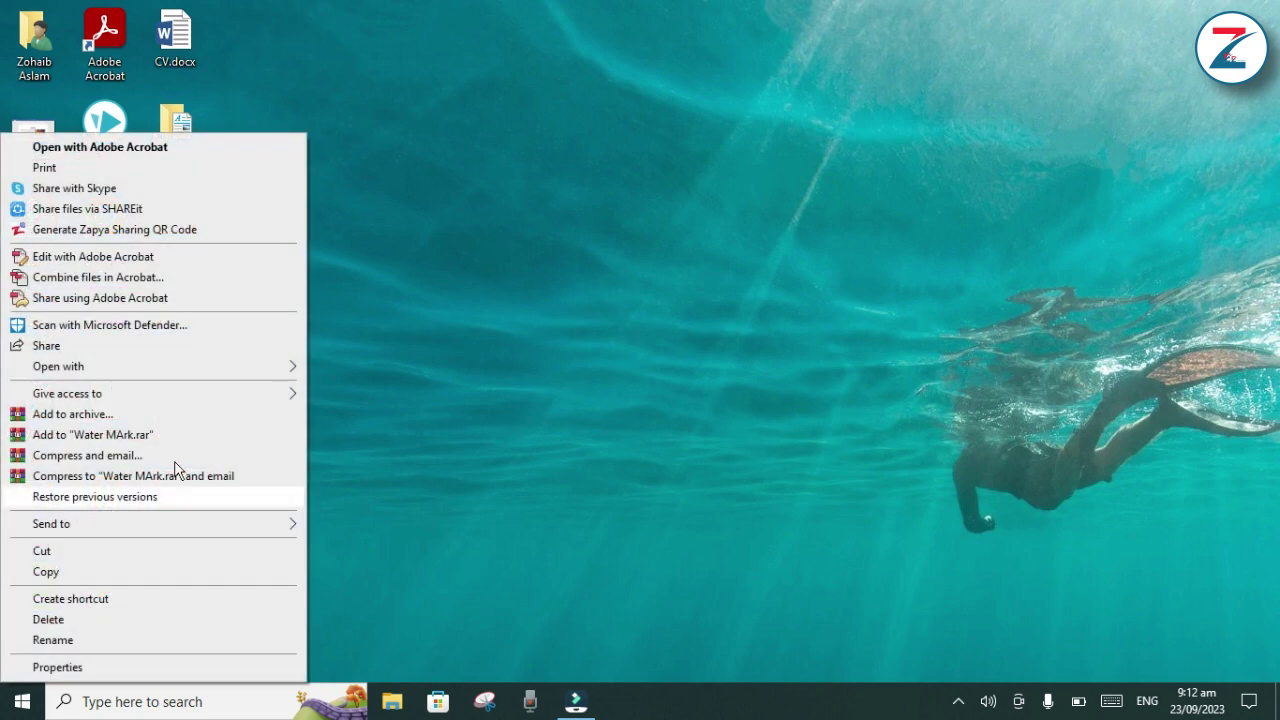
Open Water MArk.pdf in Google Chrome, scroll through the watermarked essay, then close Chrome
{"action": "mouse_move", "coordinate": [249, 366]}
{"action": "left_click", "coordinate": [380, 390]}
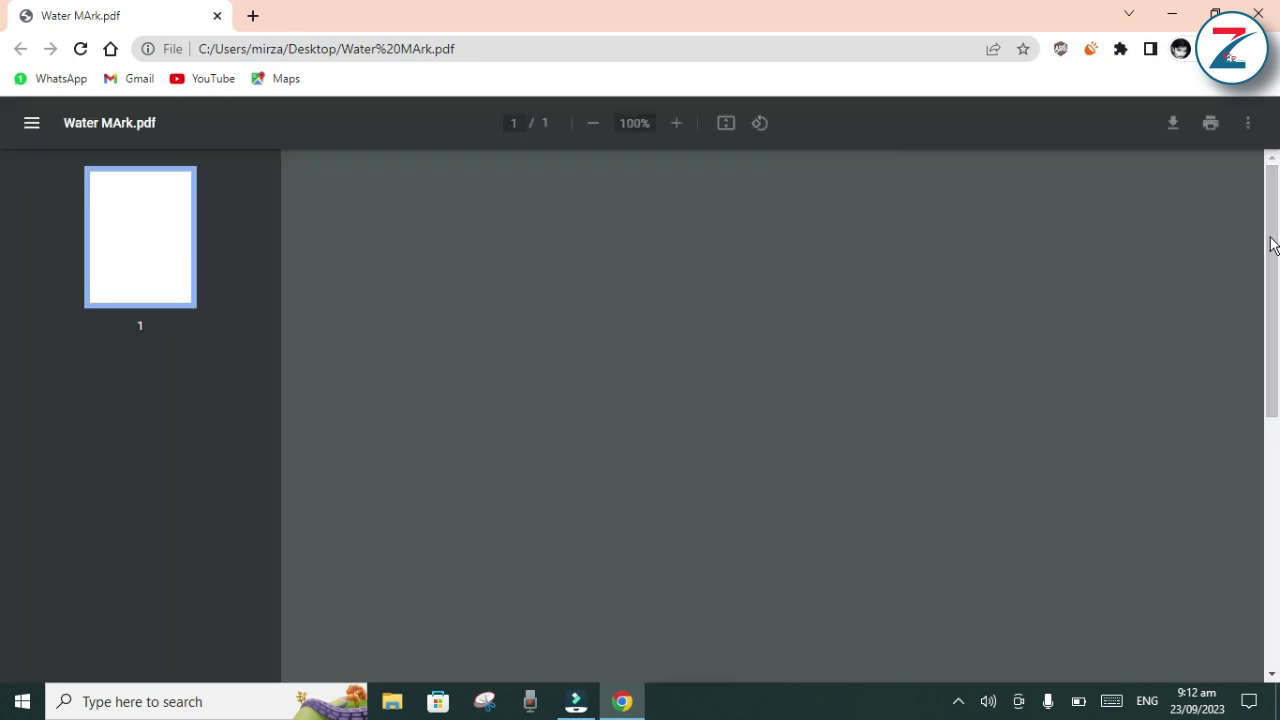
{"action": "scroll", "coordinate": [1272, 245], "scroll_direction": "down", "scroll_amount": 3}
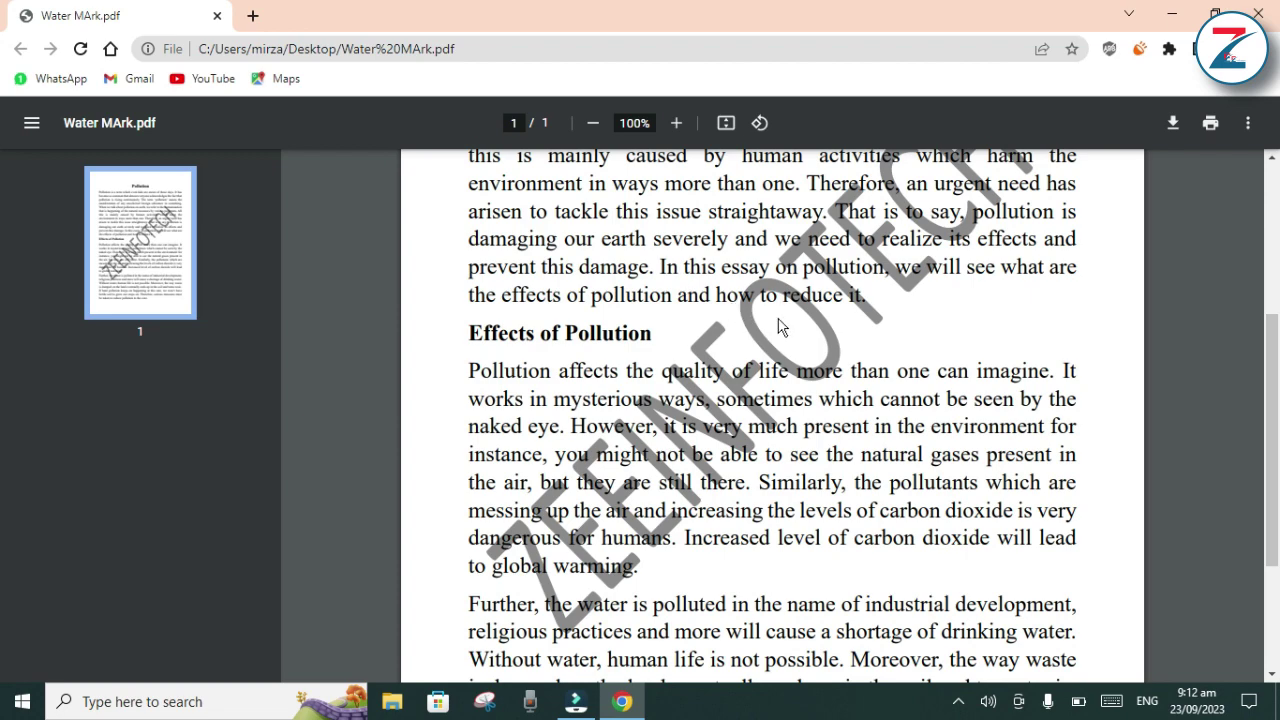
{"action": "left_click", "coordinate": [737, 328]}
{"action": "mouse_move", "coordinate": [1276, 380]}
{"action": "left_mouse_down"}
{"action": "mouse_move", "coordinate": [1276, 220]}
{"action": "mouse_move", "coordinate": [1276, 398]}
{"action": "mouse_move", "coordinate": [1276, 322]}
{"action": "mouse_move", "coordinate": [1276, 345]}
{"action": "left_mouse_up"}
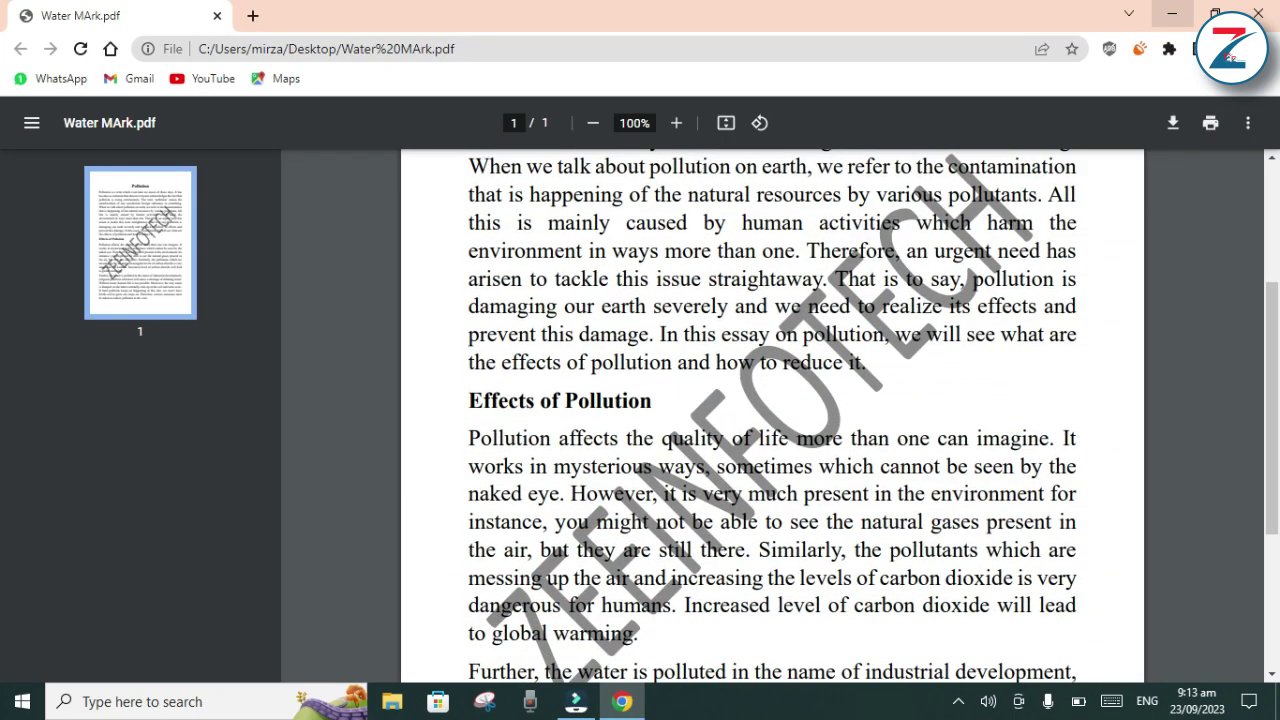
{"action": "left_click", "coordinate": [1258, 14]}
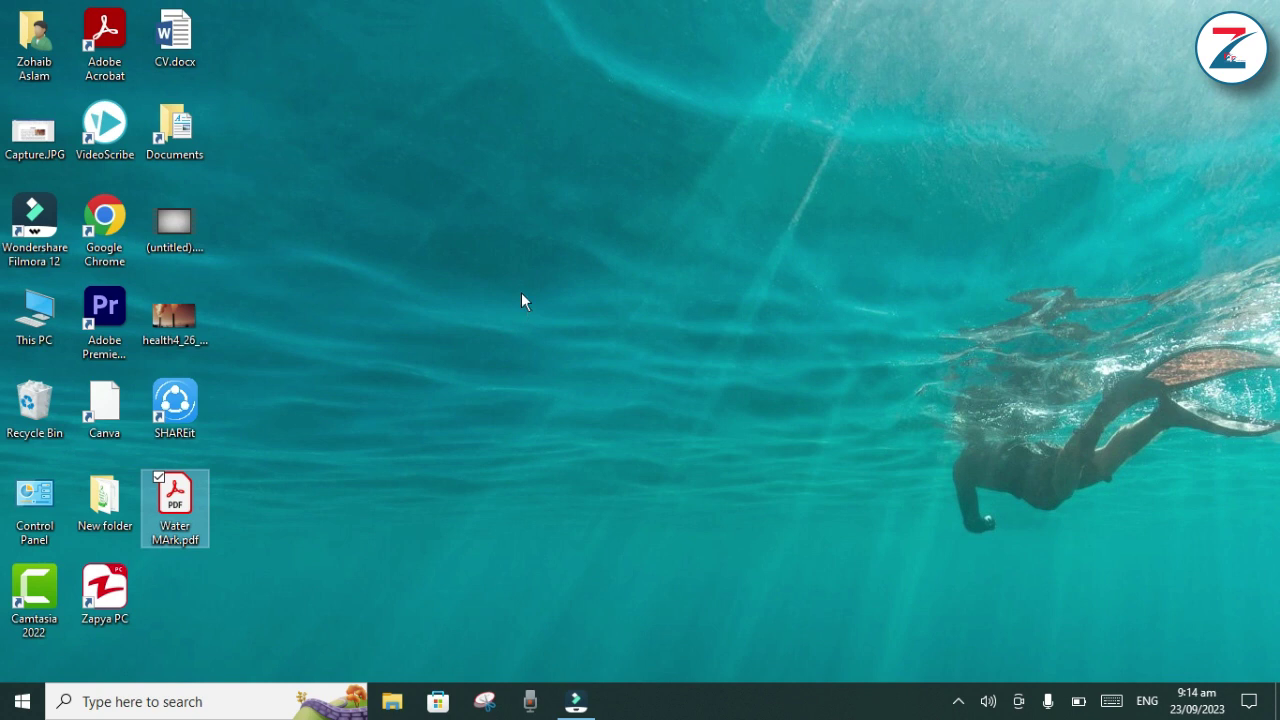
Create a new Microsoft Word Document on the desktop named 'Water Mark'
{"action": "left_click", "coordinate": [495, 223]}
{"action": "right_click", "coordinate": [494, 223]}
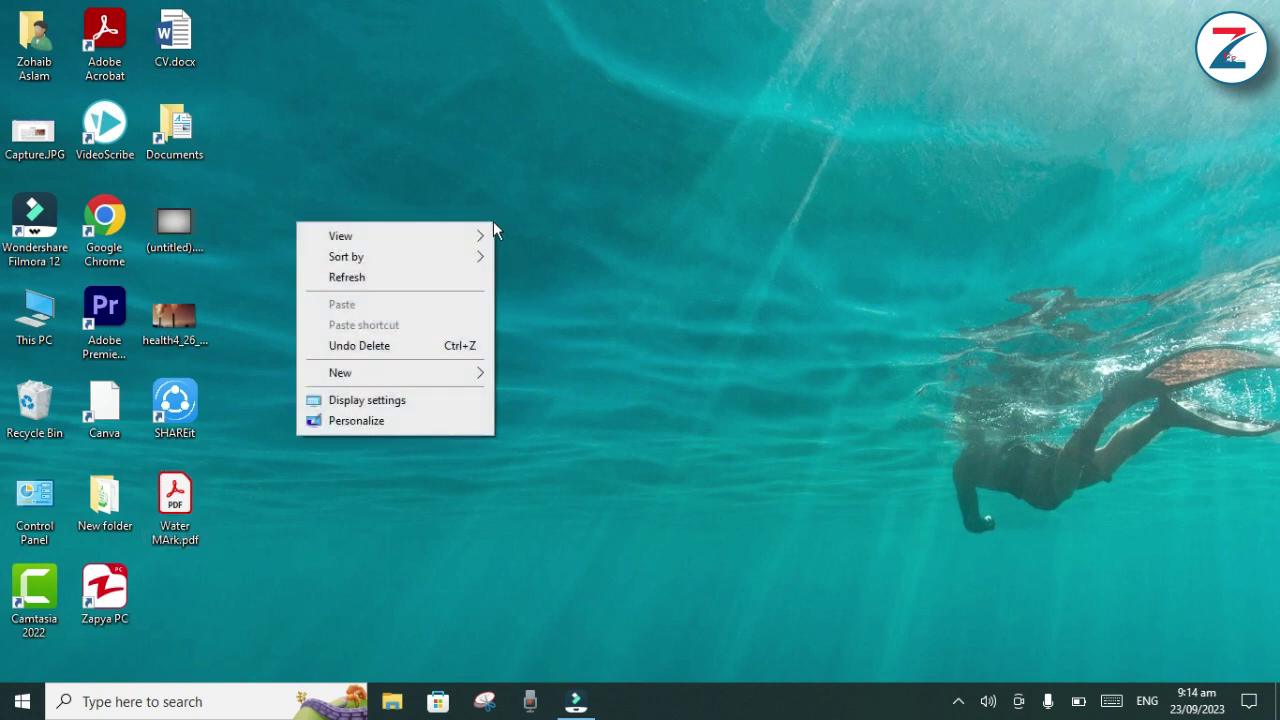
{"action": "left_click", "coordinate": [510, 283]}
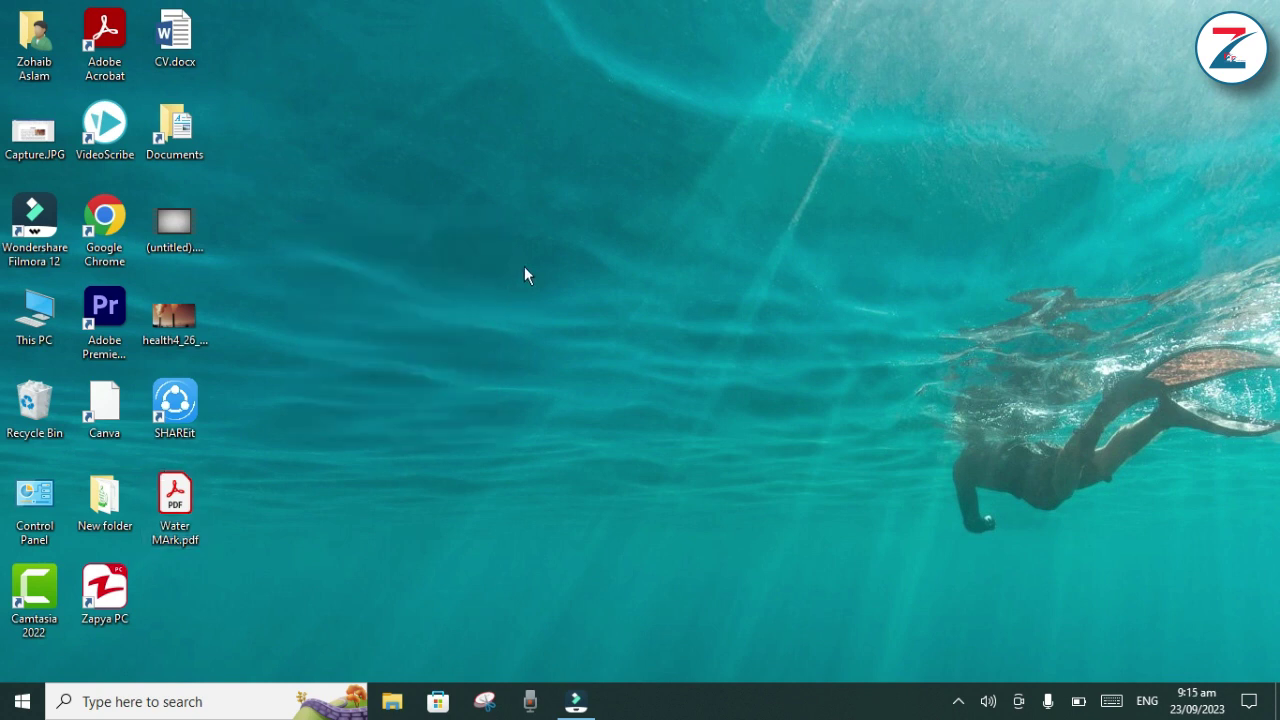
{"action": "right_click", "coordinate": [526, 216]}
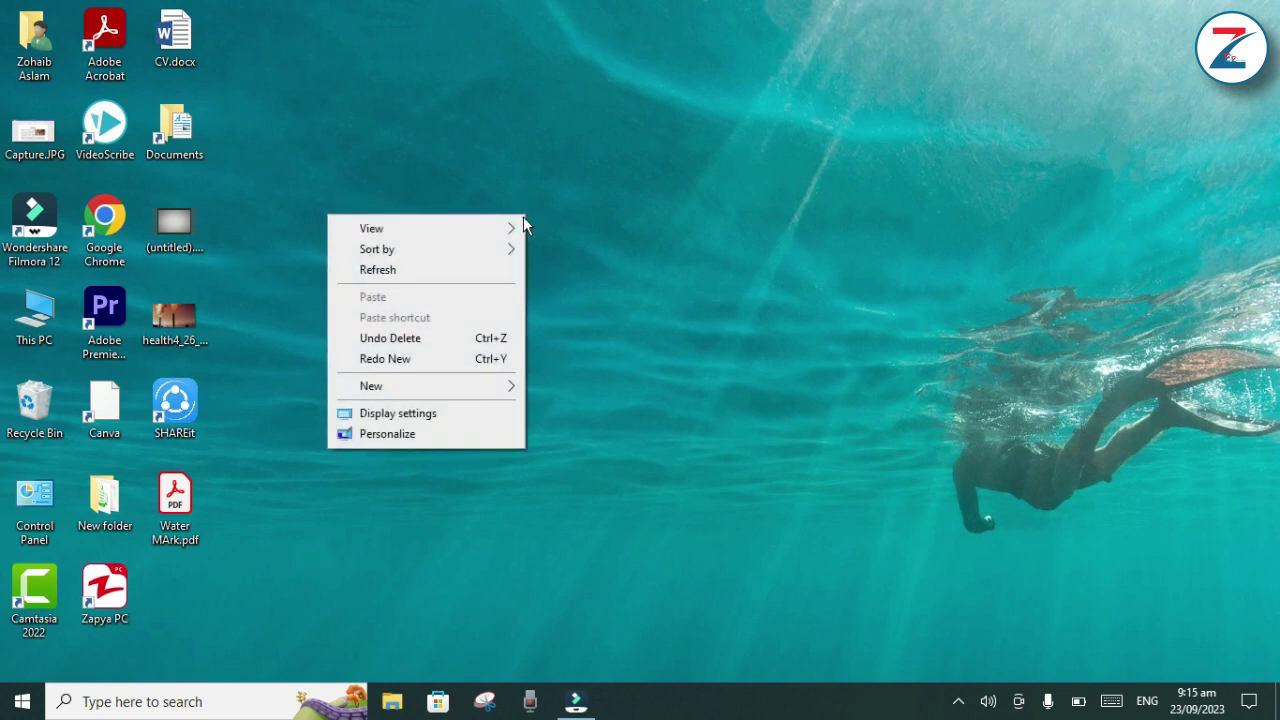
{"action": "mouse_move", "coordinate": [490, 393]}
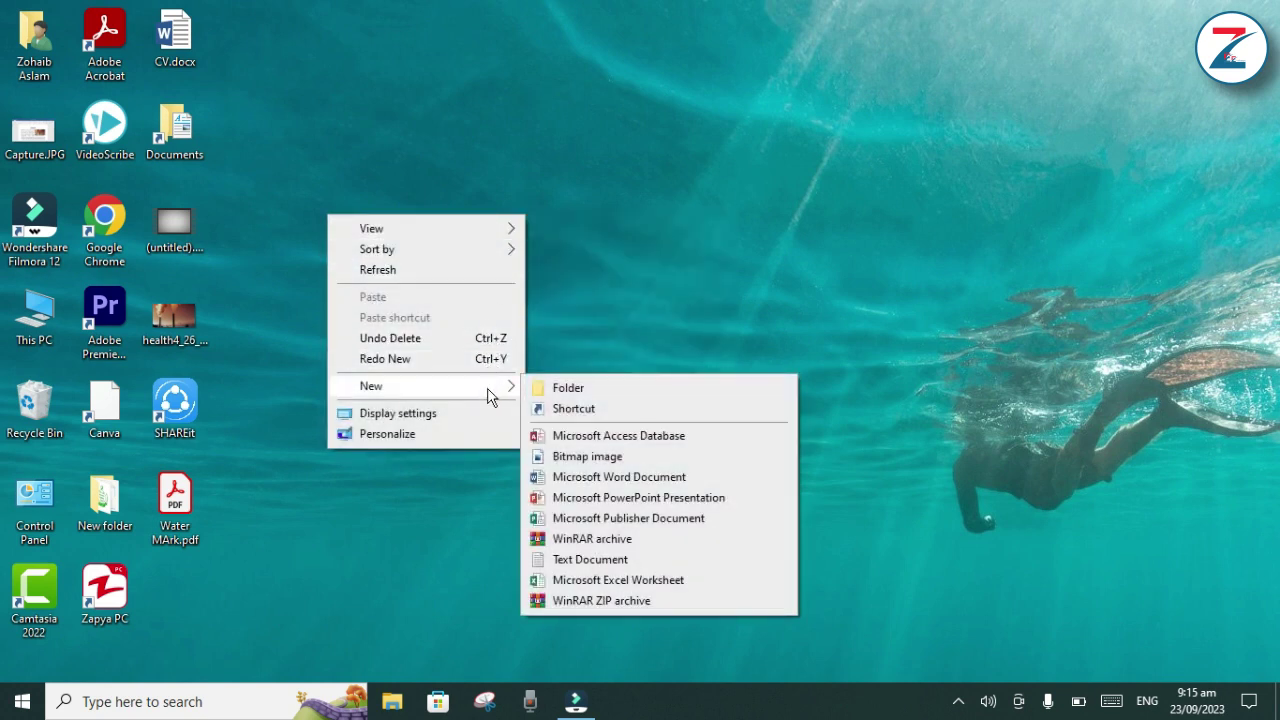
{"action": "left_click", "coordinate": [619, 480]}
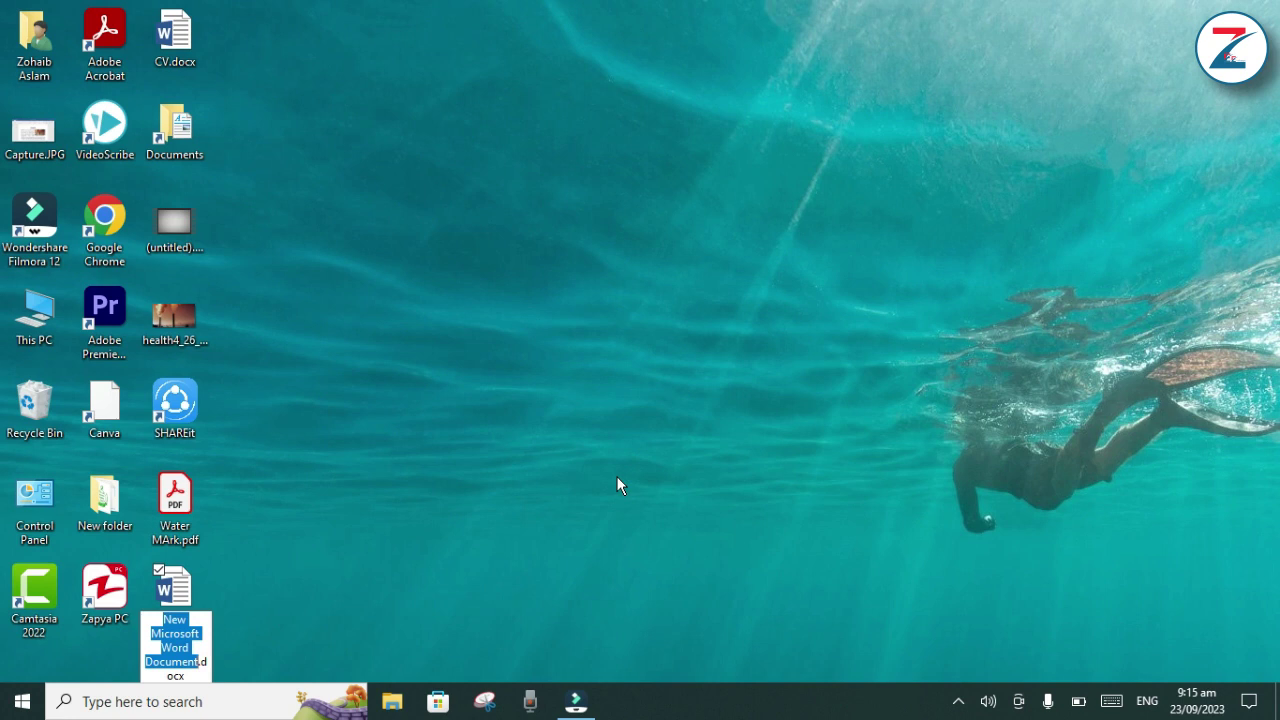
{"action": "type", "text": "Water "}
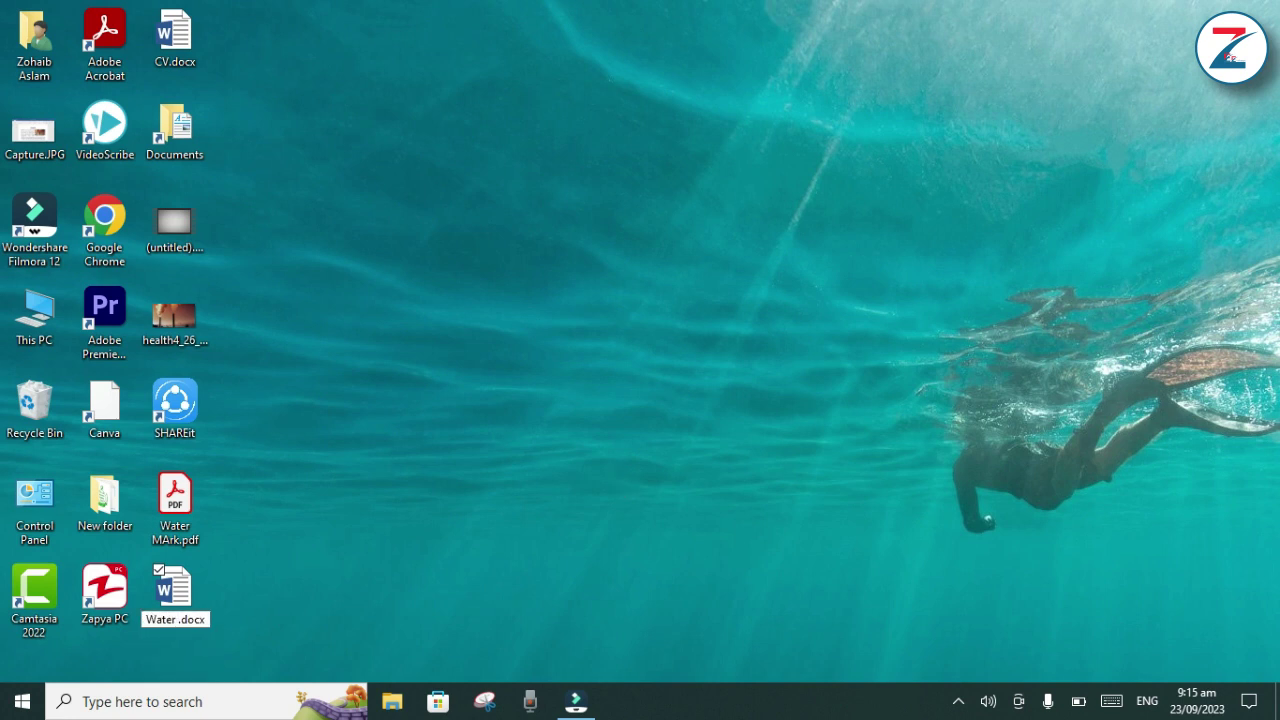
{"action": "type", "text": "Mark"}
{"action": "key", "text": "Return"}
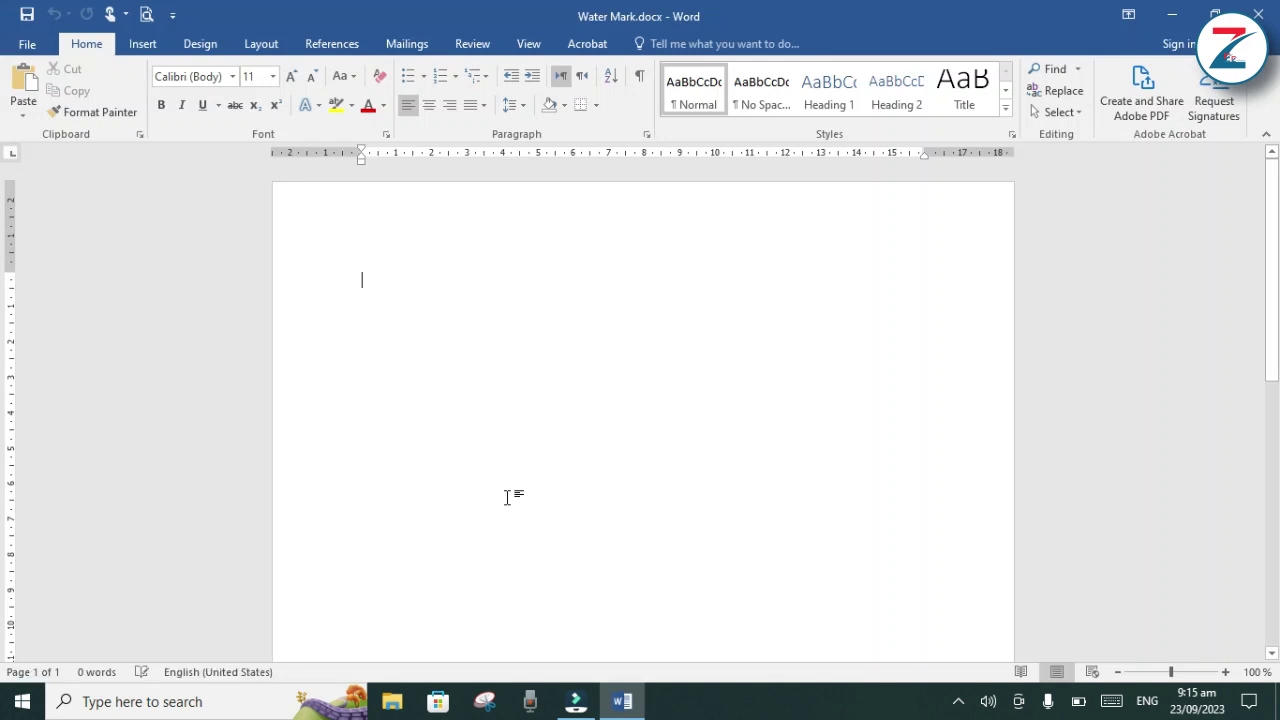
Switch the blank Water Mark document to Outline view with Show Document turned on
{"action": "left_click", "coordinate": [529, 44]}
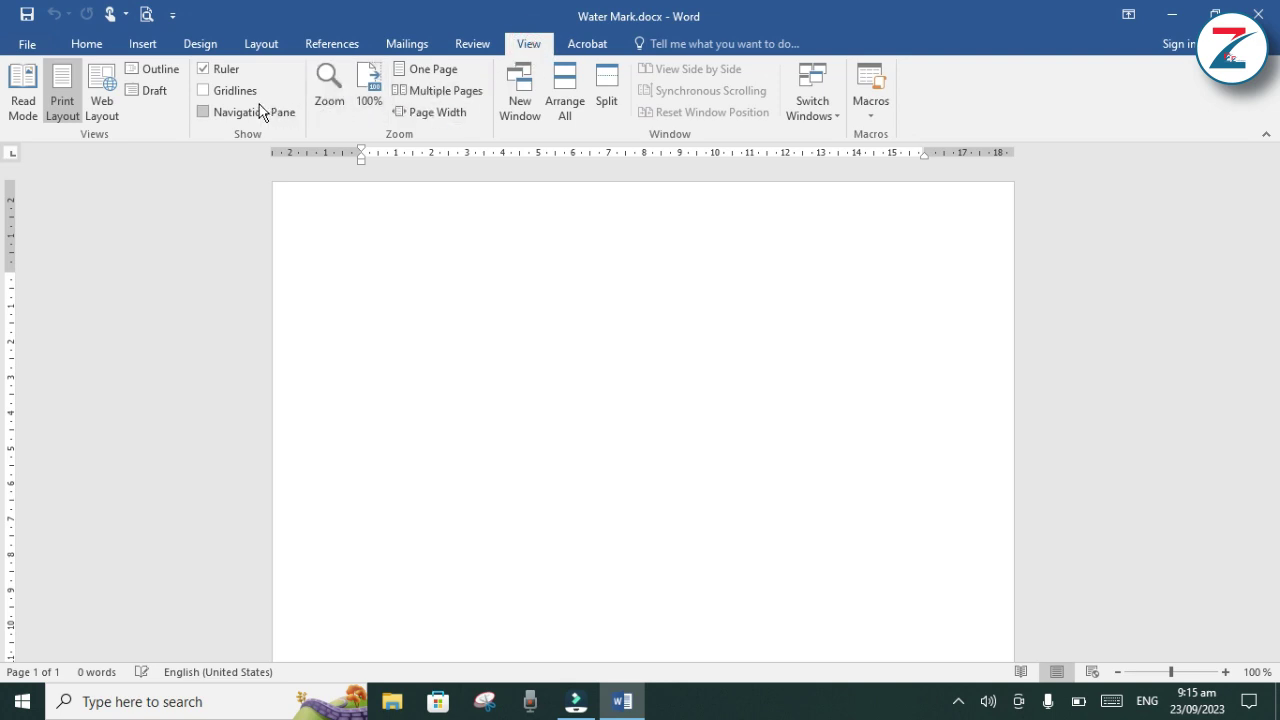
{"action": "left_click", "coordinate": [147, 69]}
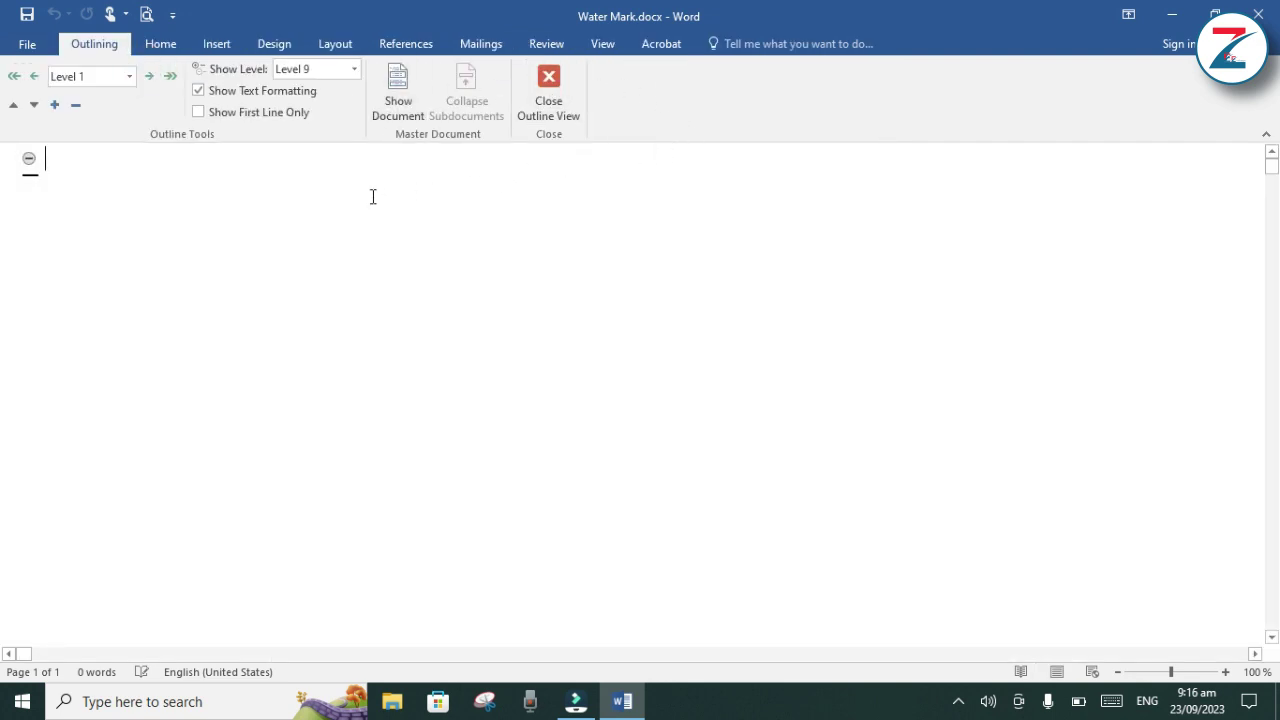
{"action": "left_click", "coordinate": [397, 93]}
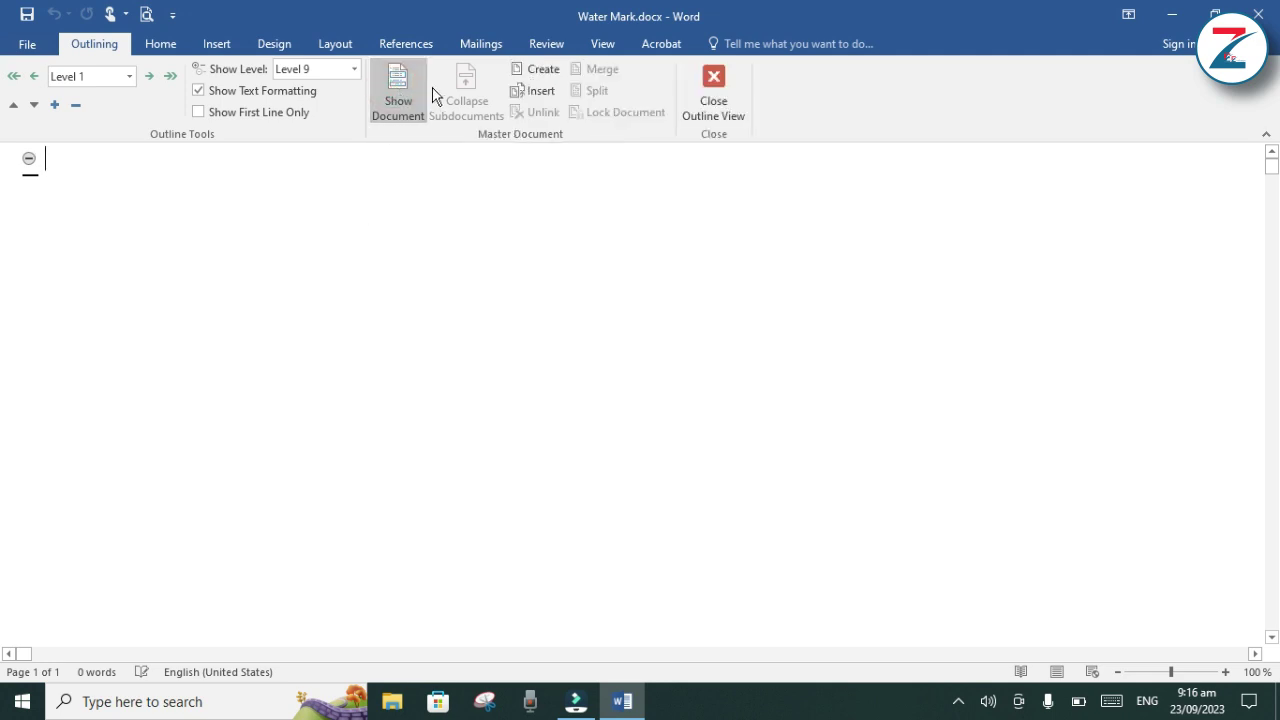
Insert Water MArk.pdf from the Desktop folder as a subdocument in the outline
{"action": "left_click", "coordinate": [537, 93]}
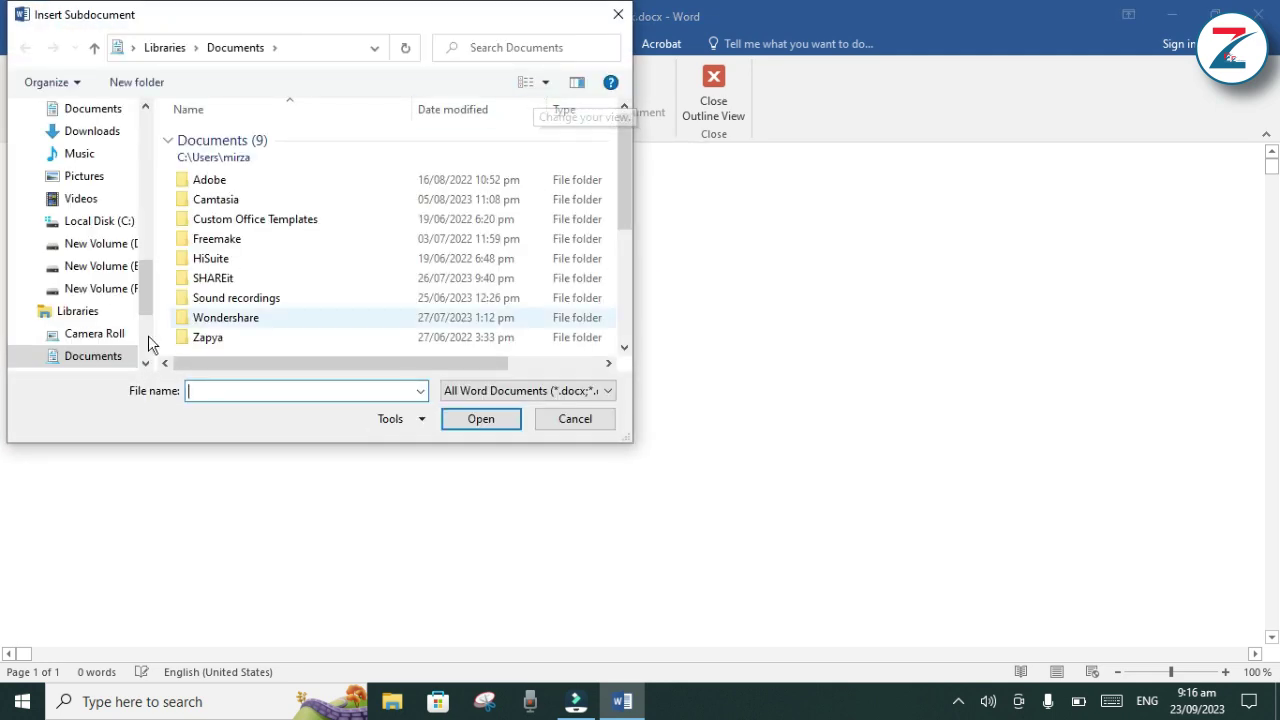
{"action": "left_click_drag", "start_coordinate": [143, 305], "coordinate": [142, 145]}
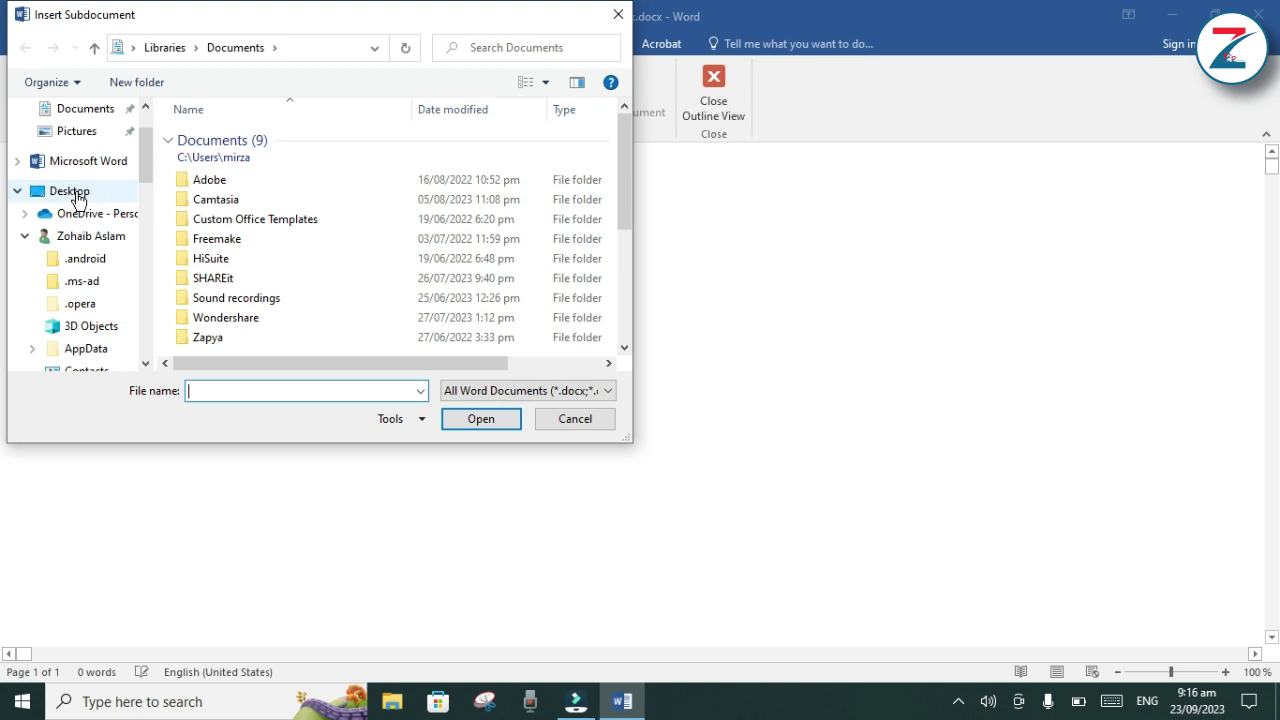
{"action": "left_click", "coordinate": [77, 193]}
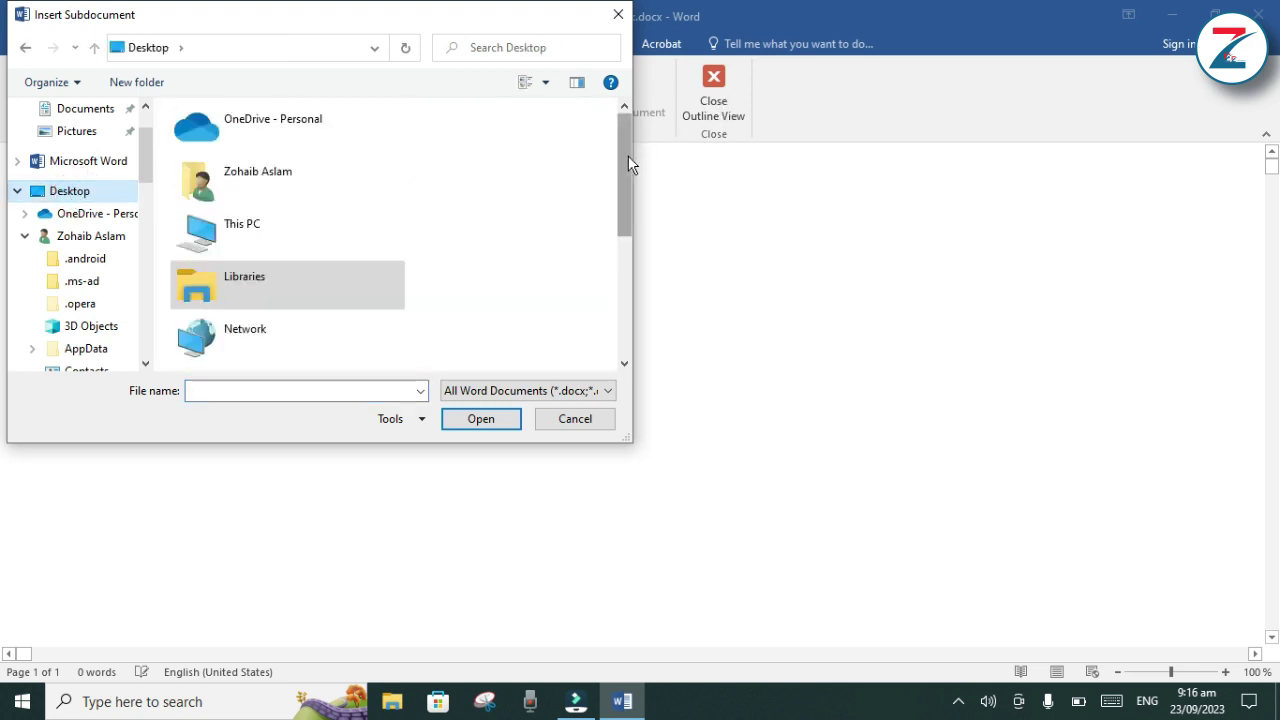
{"action": "left_click_drag", "start_coordinate": [623, 170], "coordinate": [623, 298]}
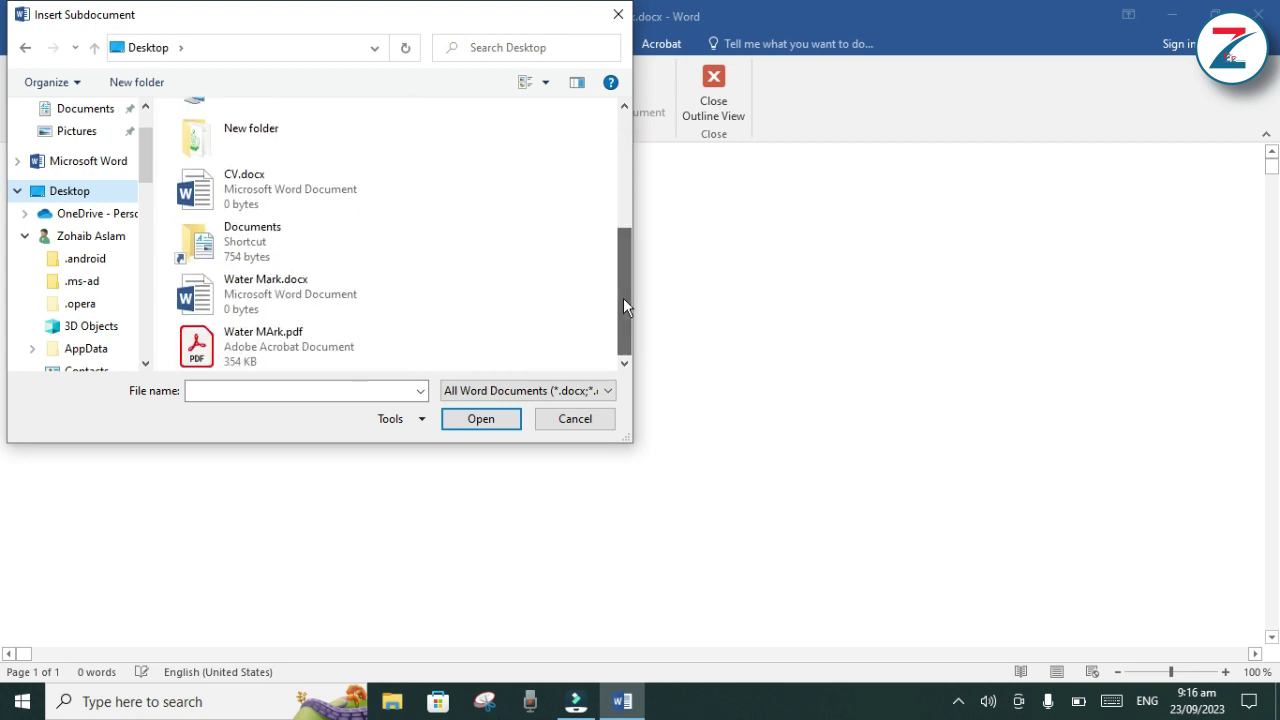
{"action": "left_click", "coordinate": [196, 346]}
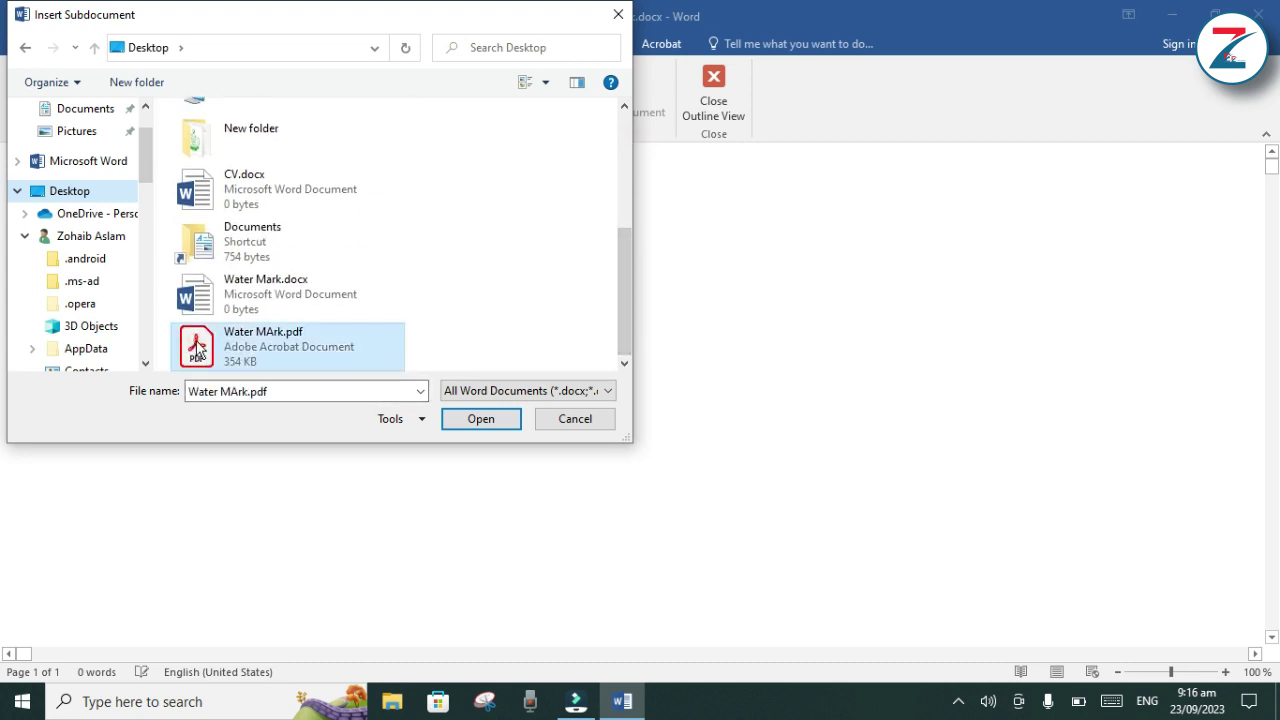
{"action": "left_click", "coordinate": [506, 424]}
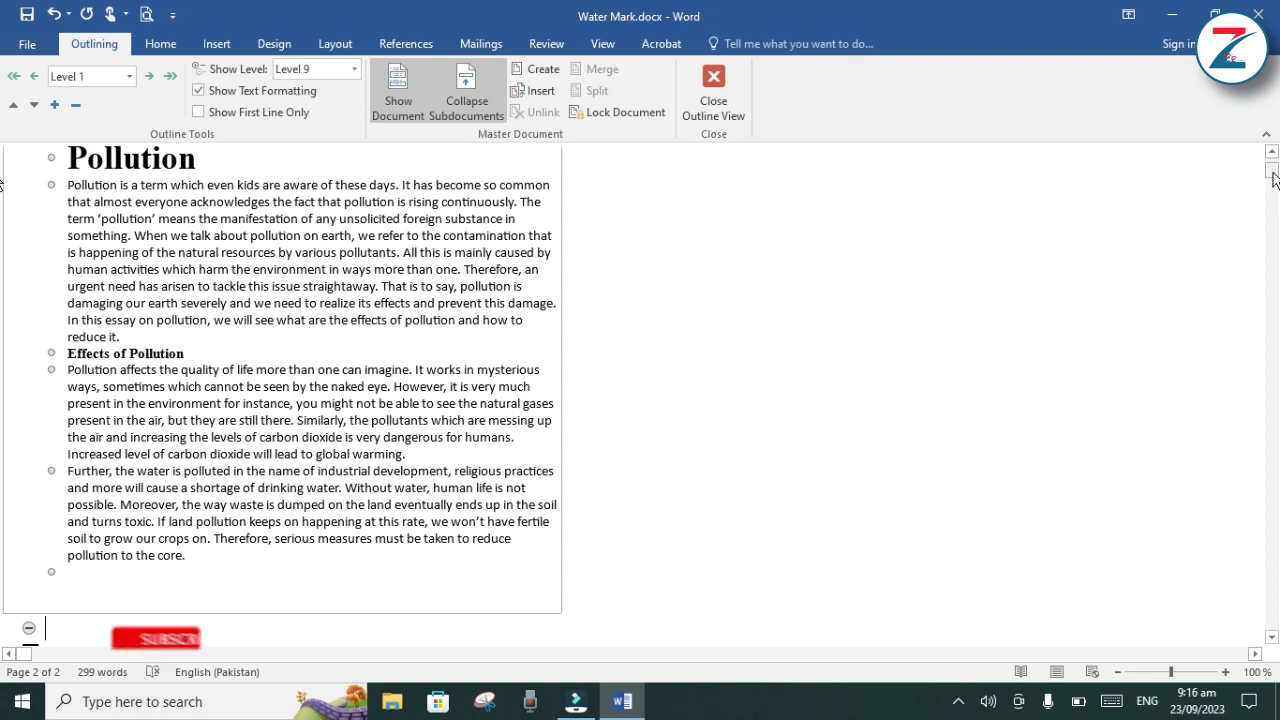
Close Outline View to return to the watermarked Pollution essay on the page
{"action": "left_click_drag", "start_coordinate": [1272, 170], "coordinate": [1273, 178]}
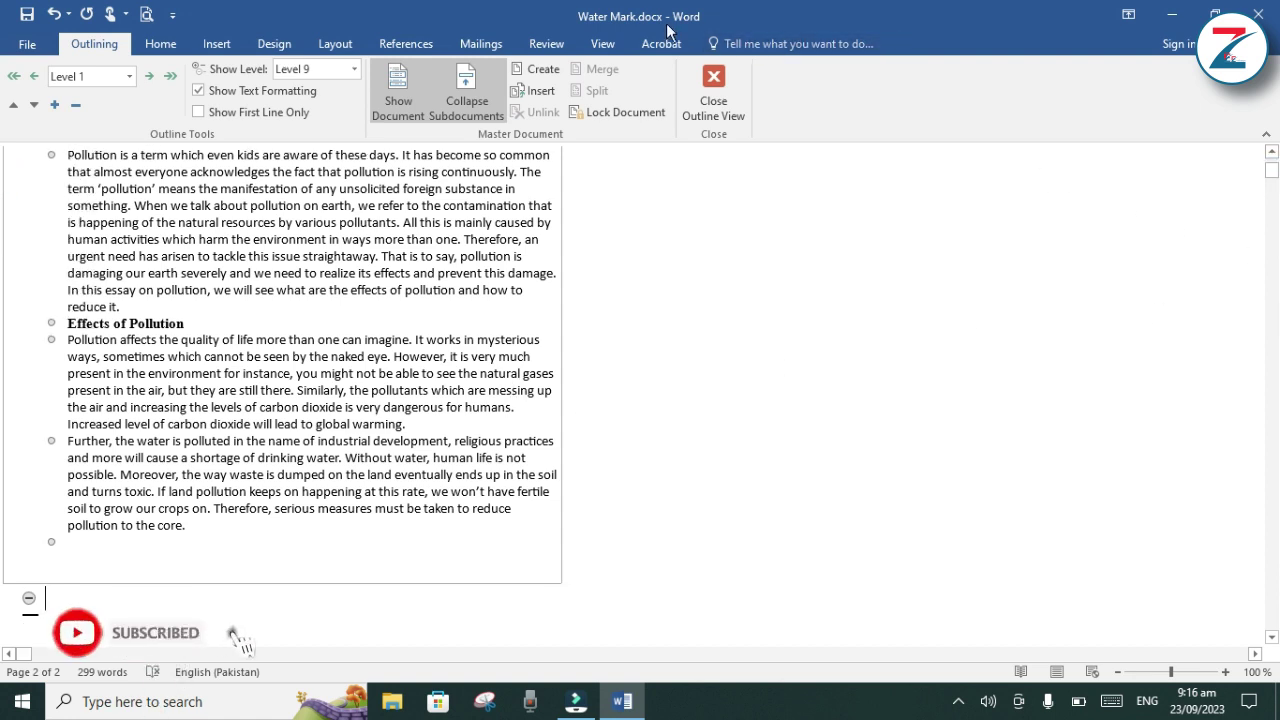
{"action": "left_click", "coordinate": [713, 92]}
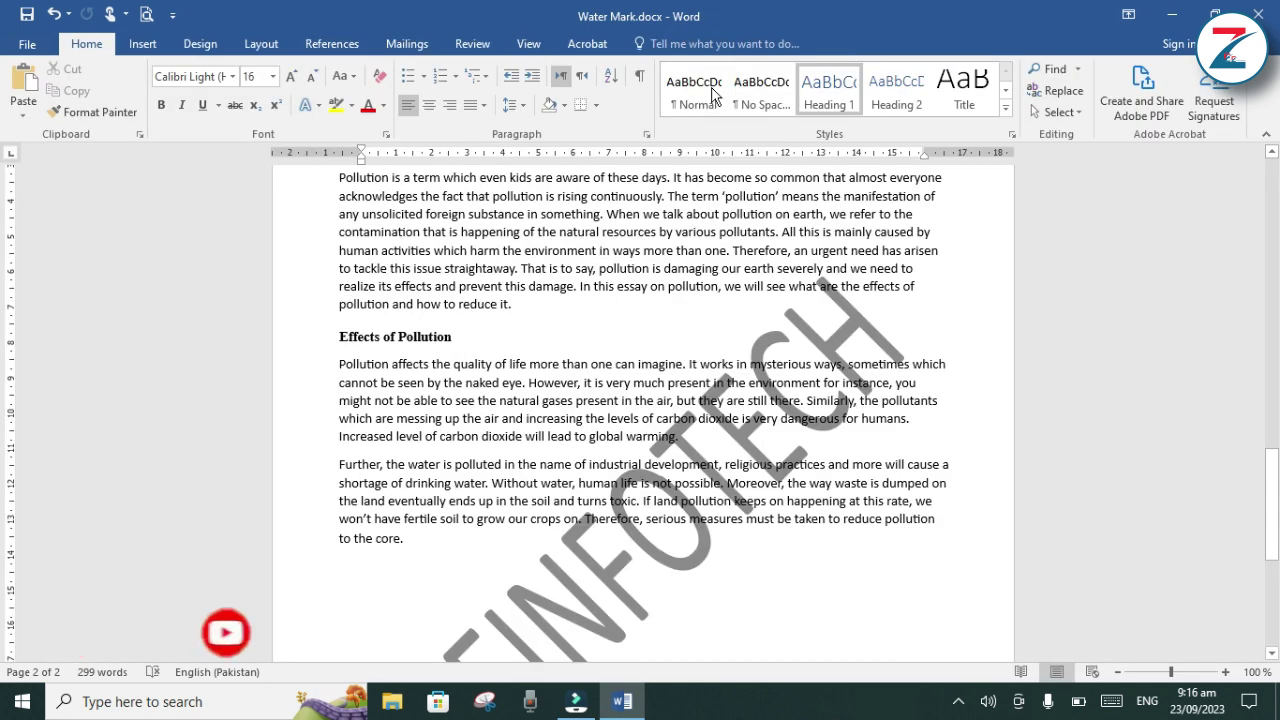
{"action": "mouse_move", "coordinate": [1272, 468]}
{"action": "left_mouse_down"}
{"action": "mouse_move", "coordinate": [1277, 550]}
{"action": "mouse_move", "coordinate": [1274, 278]}
{"action": "mouse_move", "coordinate": [1275, 490]}
{"action": "left_mouse_up"}
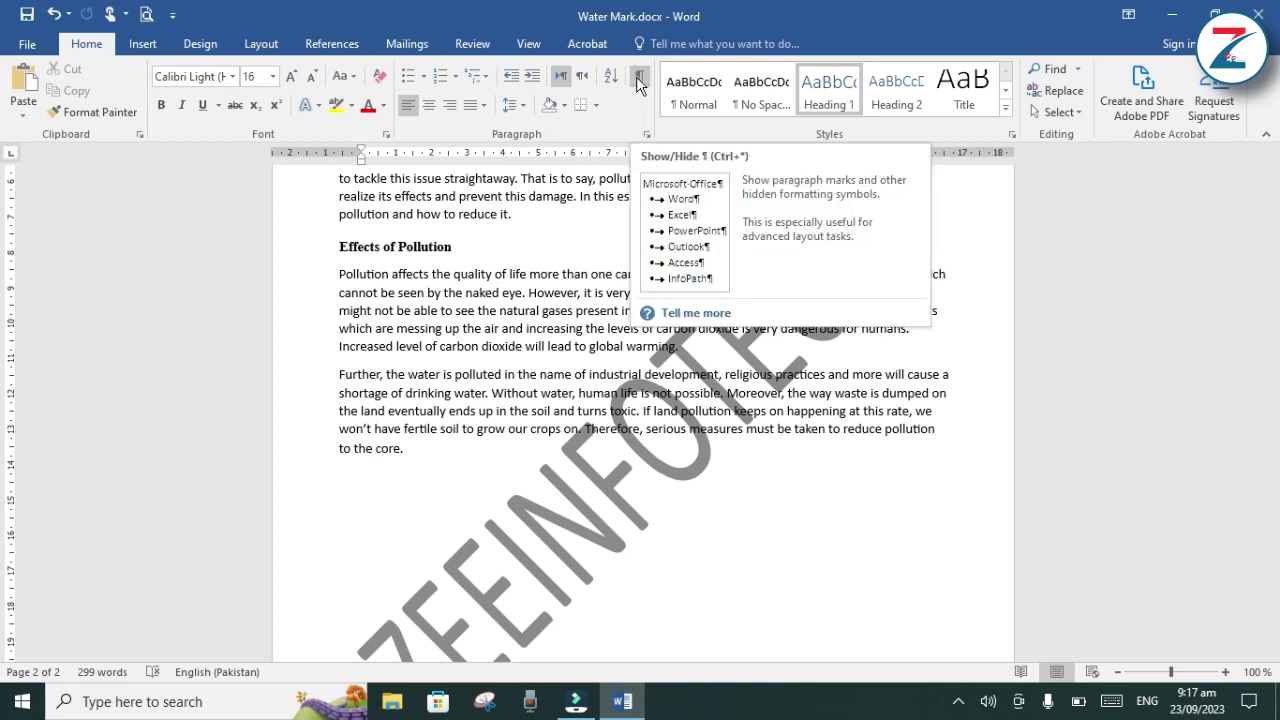
Show formatting marks and delete the continuous section break after the last paragraph
{"action": "left_click", "coordinate": [639, 84]}
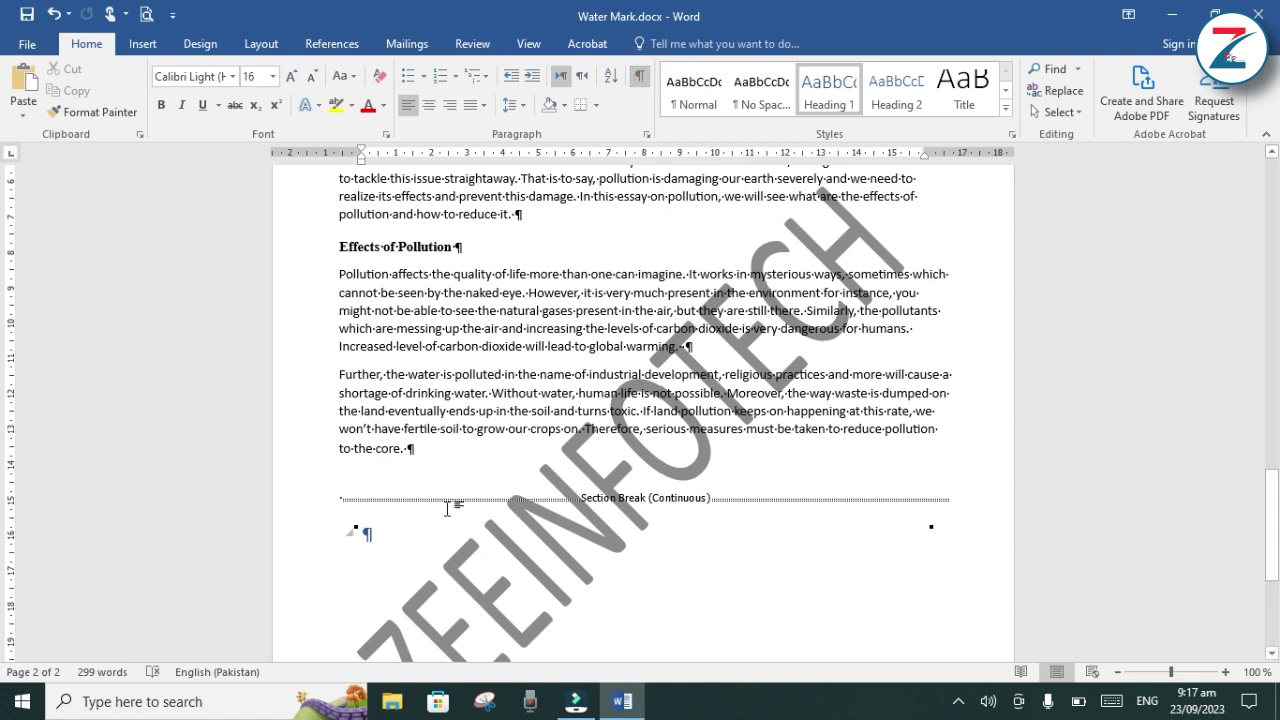
{"action": "left_click", "coordinate": [337, 495]}
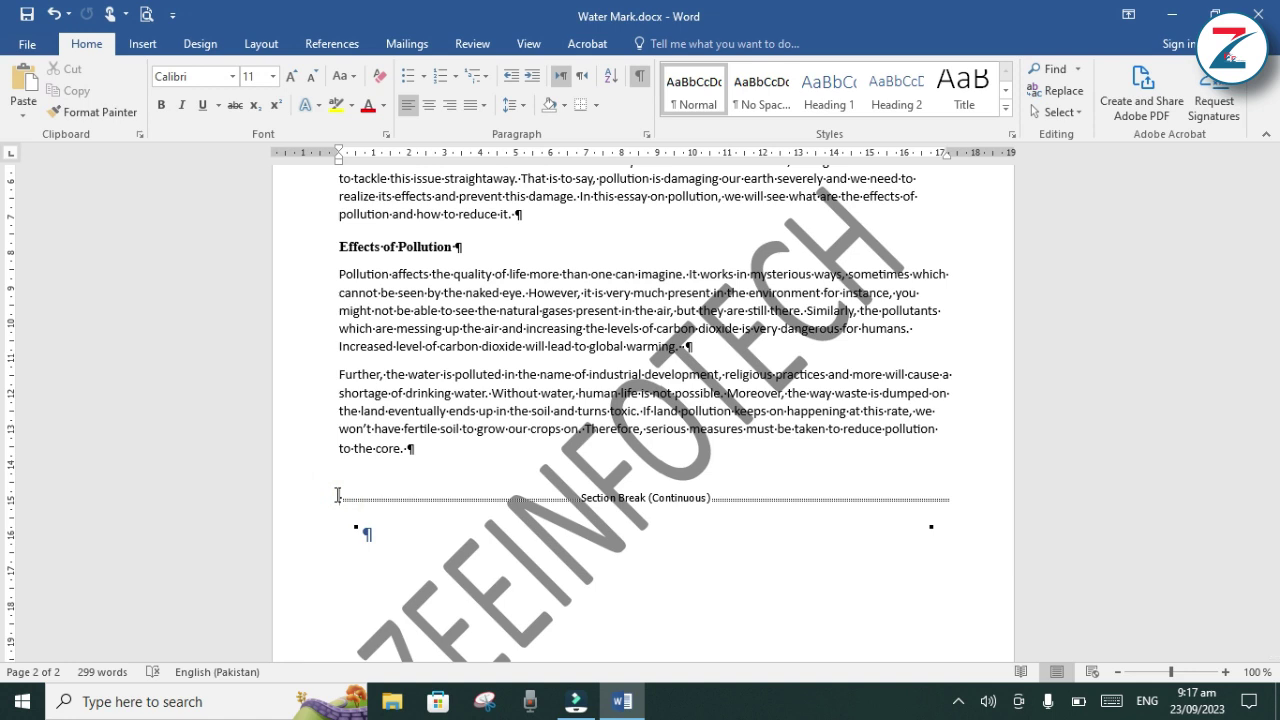
{"action": "double_click", "coordinate": [337, 496]}
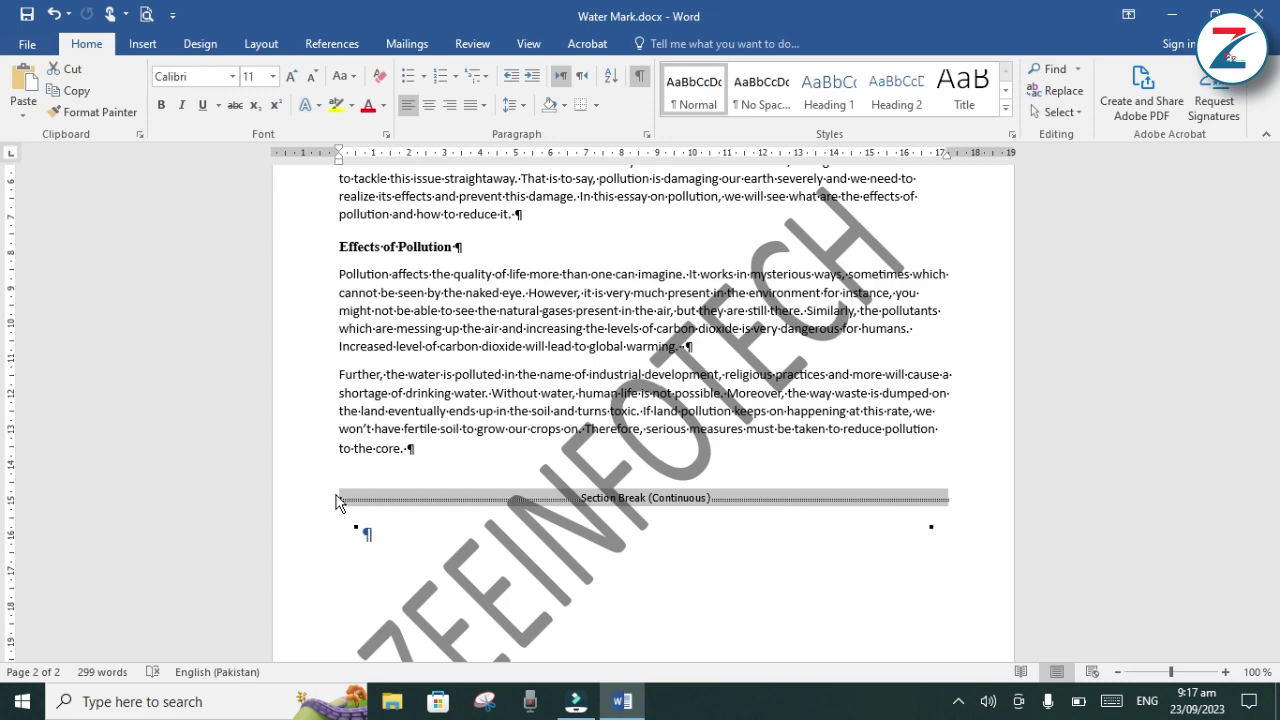
{"action": "key", "text": "Delete"}
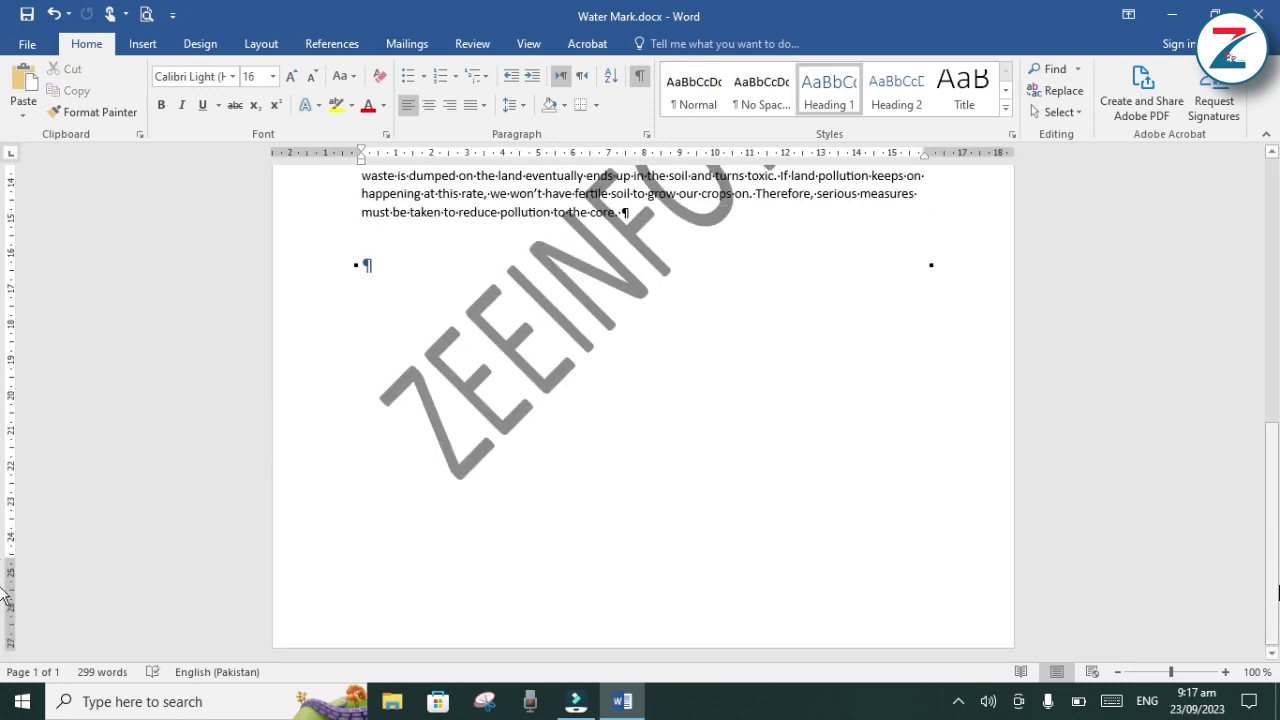
Delete the continuous section break above the Pollution title
{"action": "scroll", "coordinate": [3, 592], "scroll_direction": "up", "scroll_amount": 15}
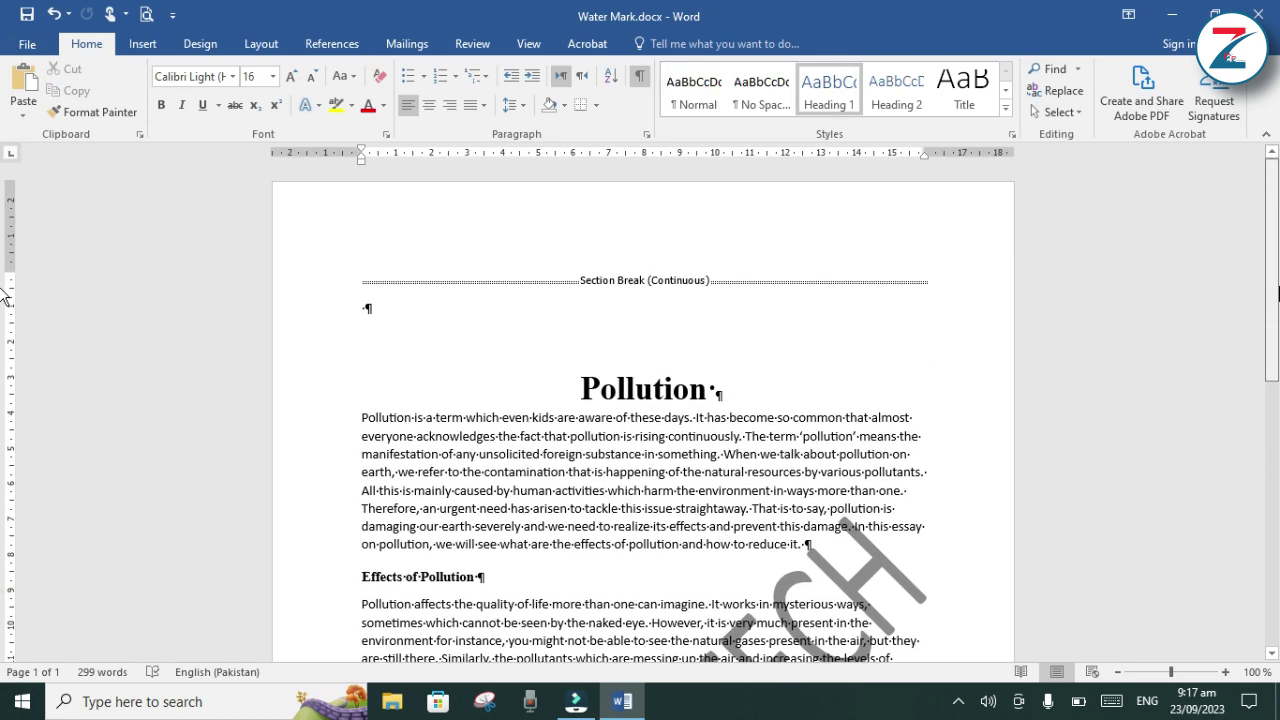
{"action": "left_click", "coordinate": [360, 281]}
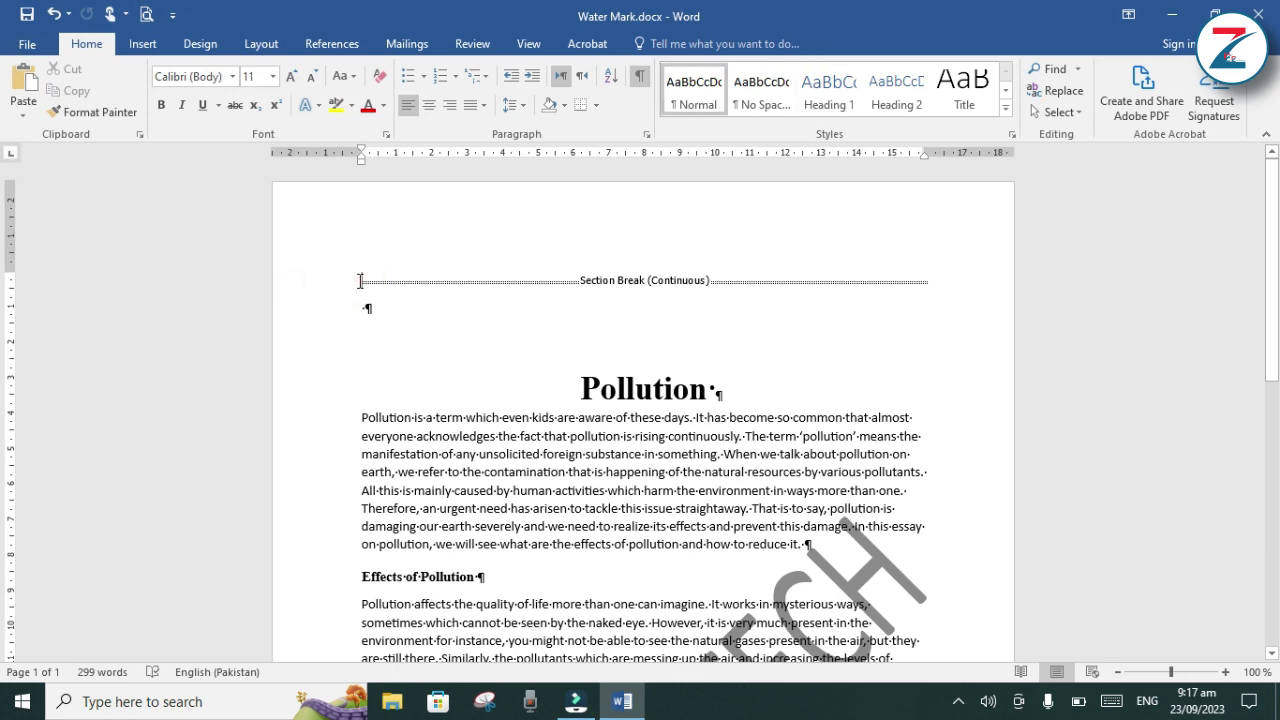
{"action": "left_click", "coordinate": [358, 283]}
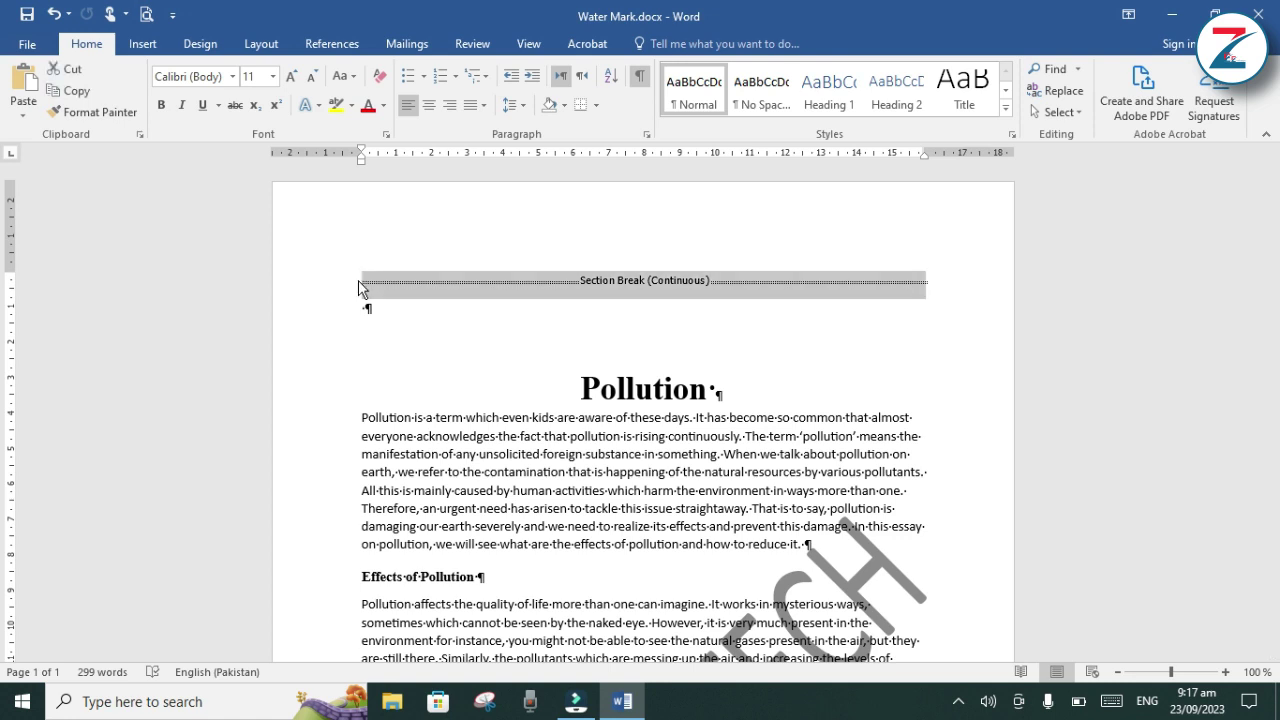
{"action": "key", "text": "Delete"}
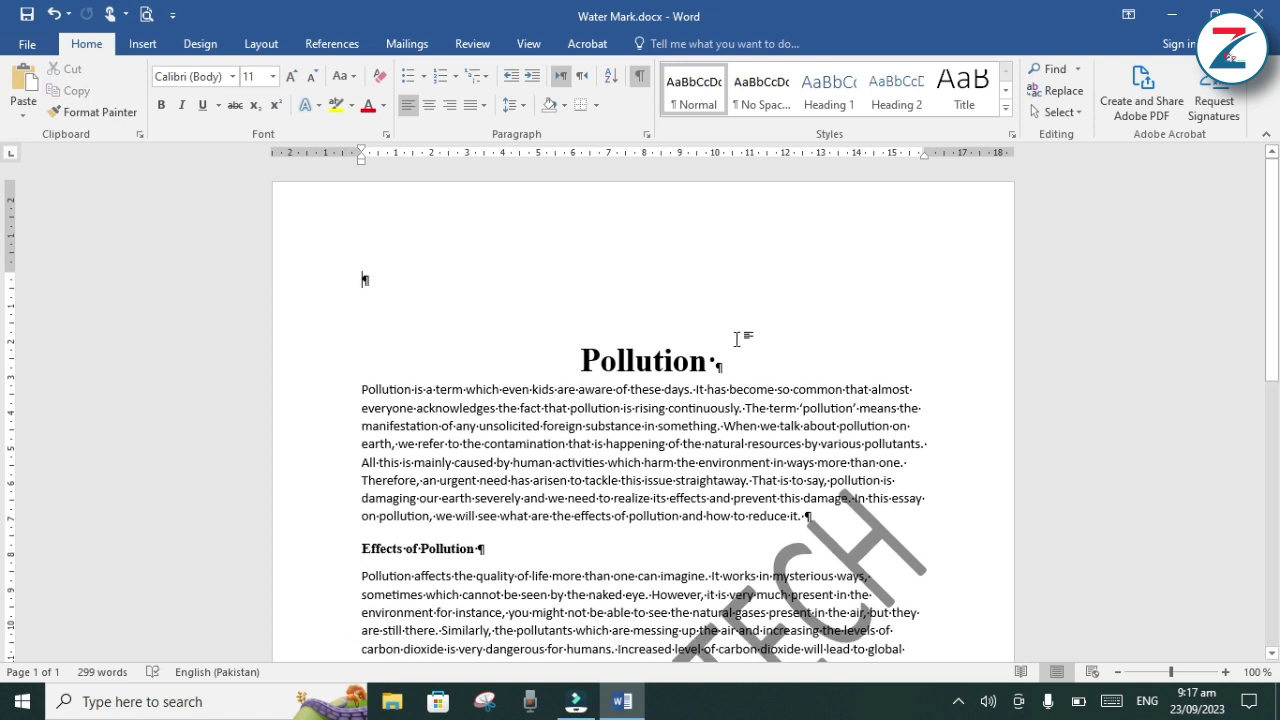
{"action": "left_click", "coordinate": [737, 337]}
{"action": "scroll", "coordinate": [363, 260], "scroll_direction": "down", "scroll_amount": 6}
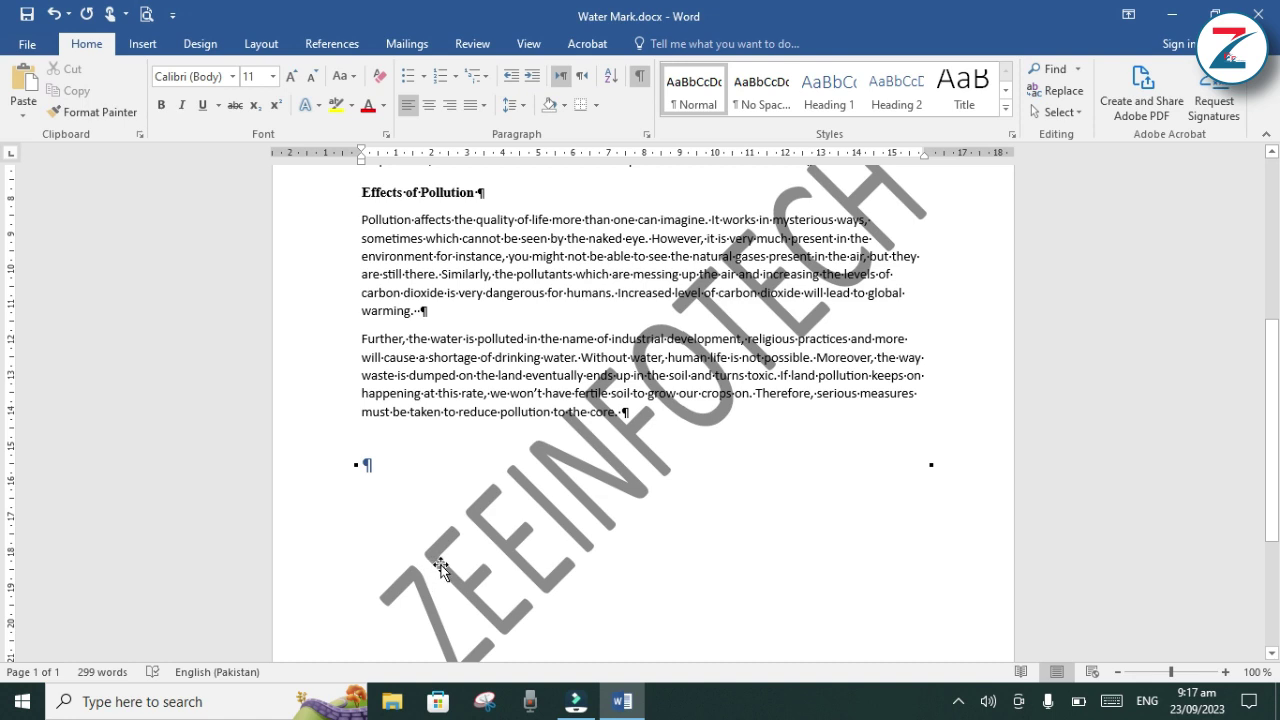
Select and delete the diagonal ZEEINFOTECH WordArt watermark
{"action": "left_click", "coordinate": [440, 567]}
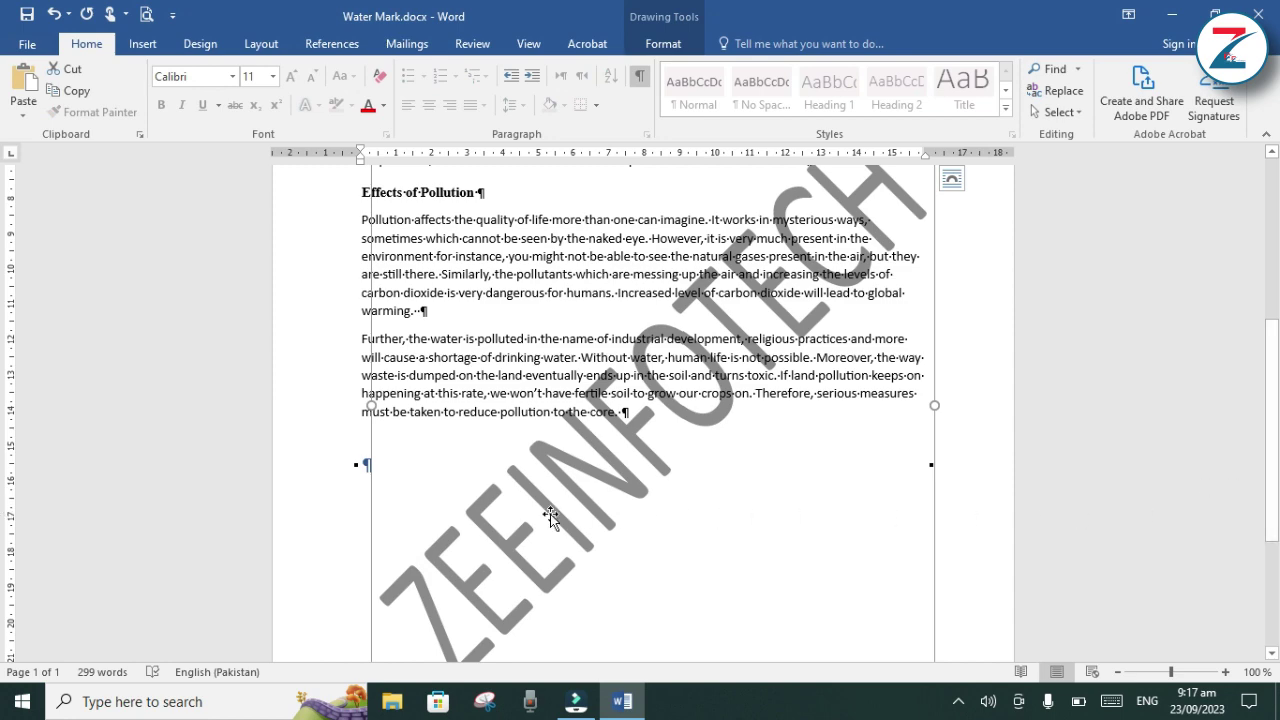
{"action": "key", "text": "Delete"}
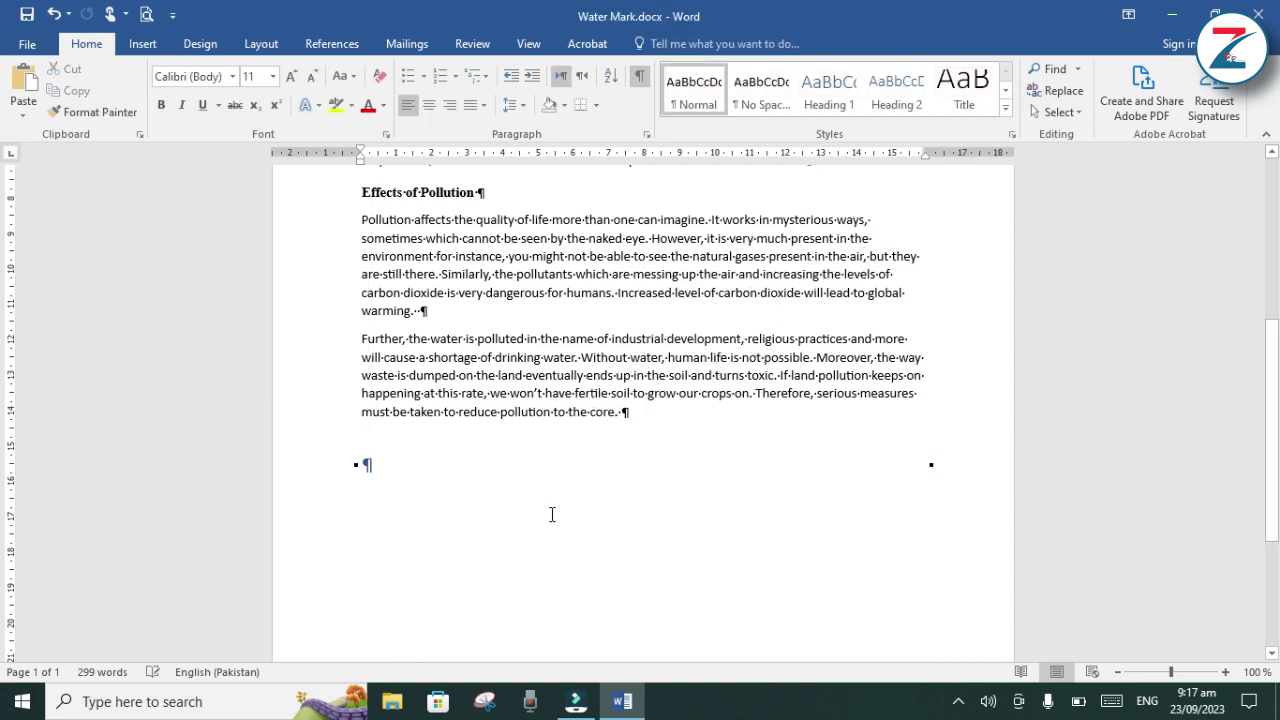
{"action": "left_click_drag", "start_coordinate": [1274, 452], "coordinate": [1274, 266]}
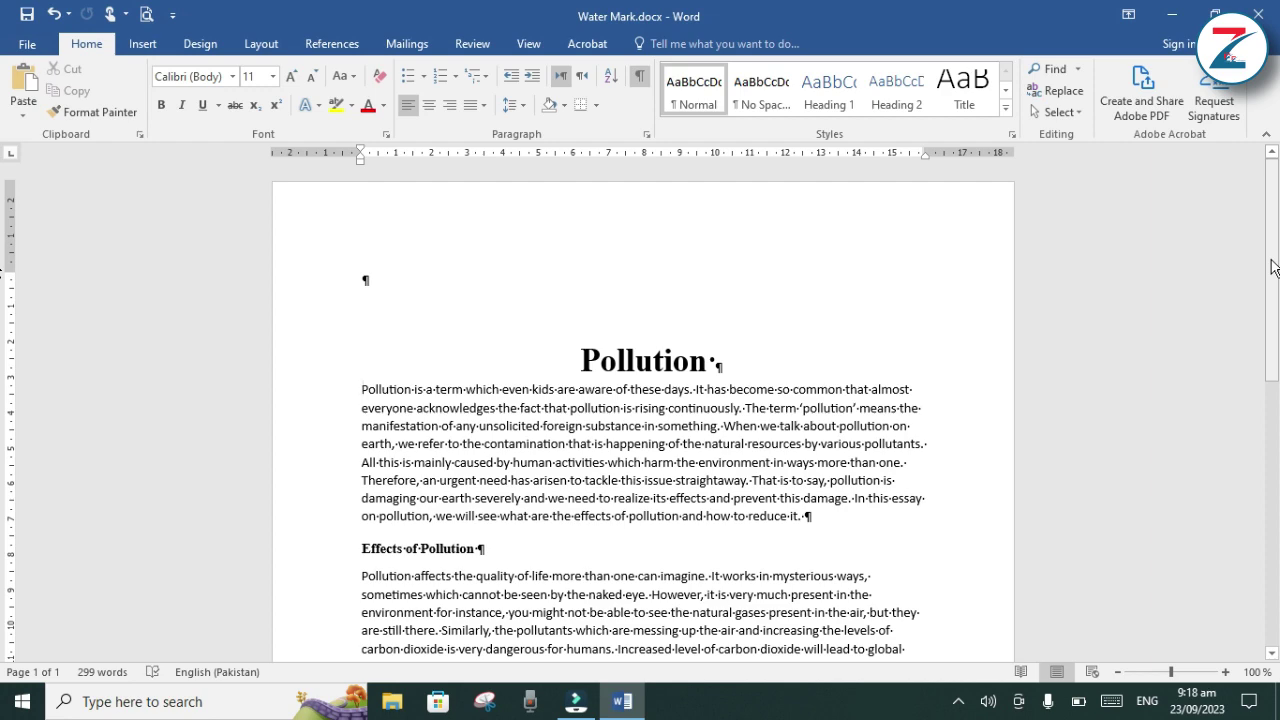
Apply Times New Roman, 16 pt size and justified alignment to the entire essay
{"action": "key", "text": "ctrl+a"}
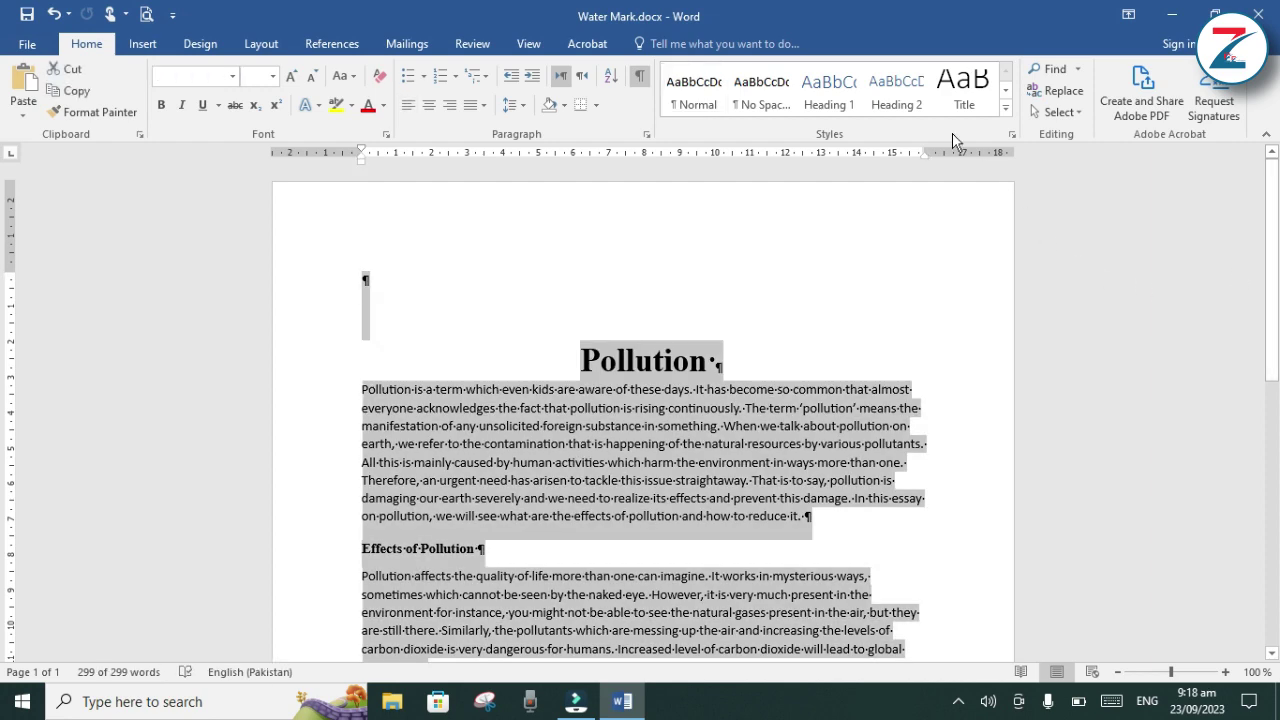
{"action": "left_click", "coordinate": [231, 80]}
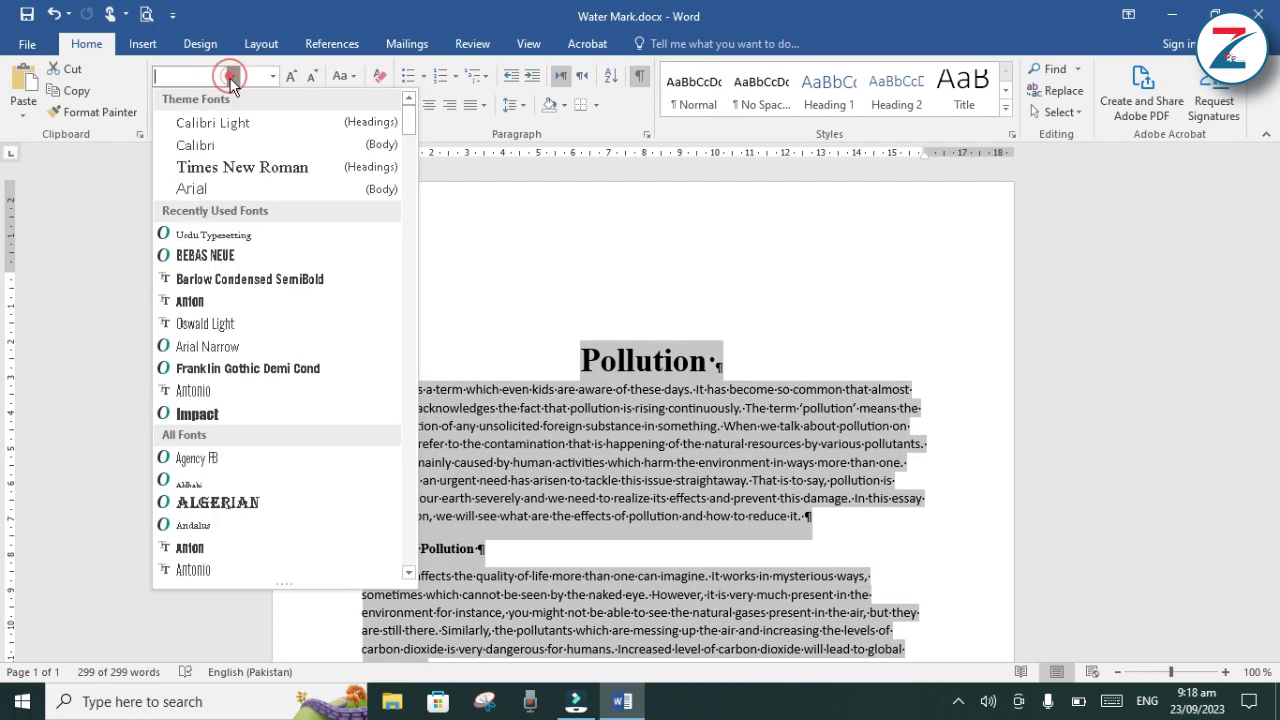
{"action": "left_click", "coordinate": [229, 166]}
{"action": "key", "text": "ctrl+z"}
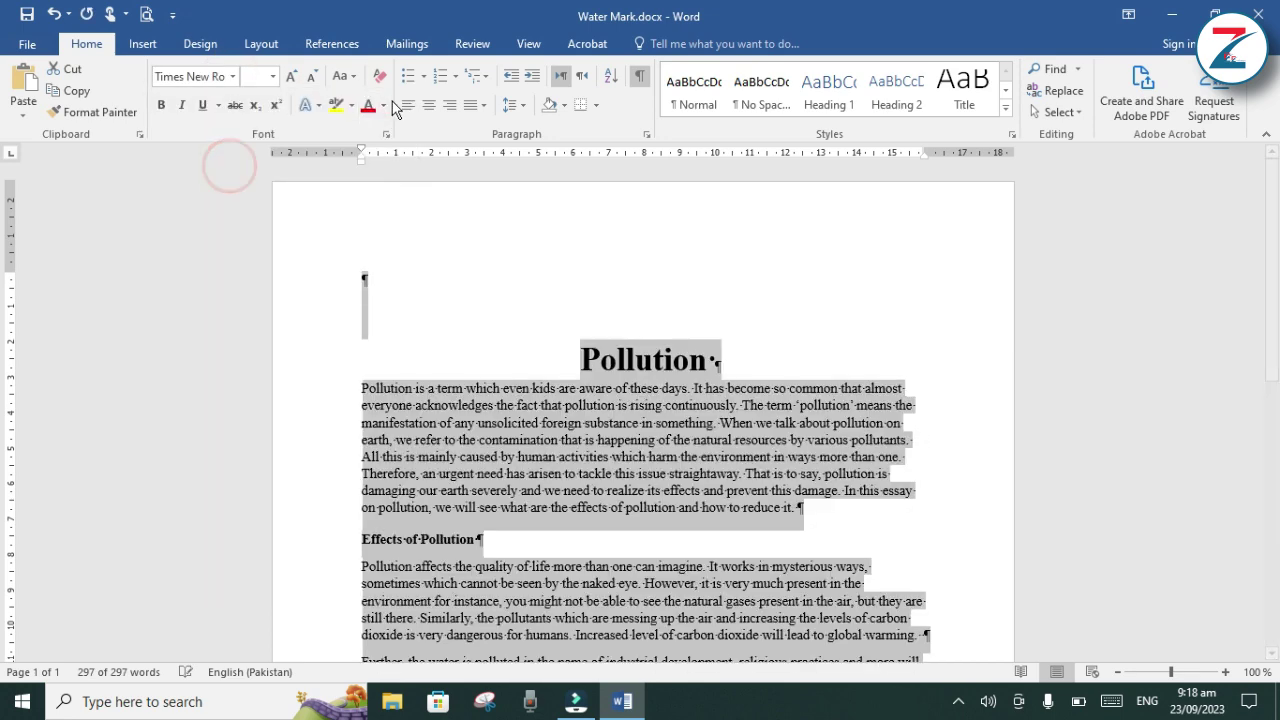
{"action": "left_click", "coordinate": [273, 77]}
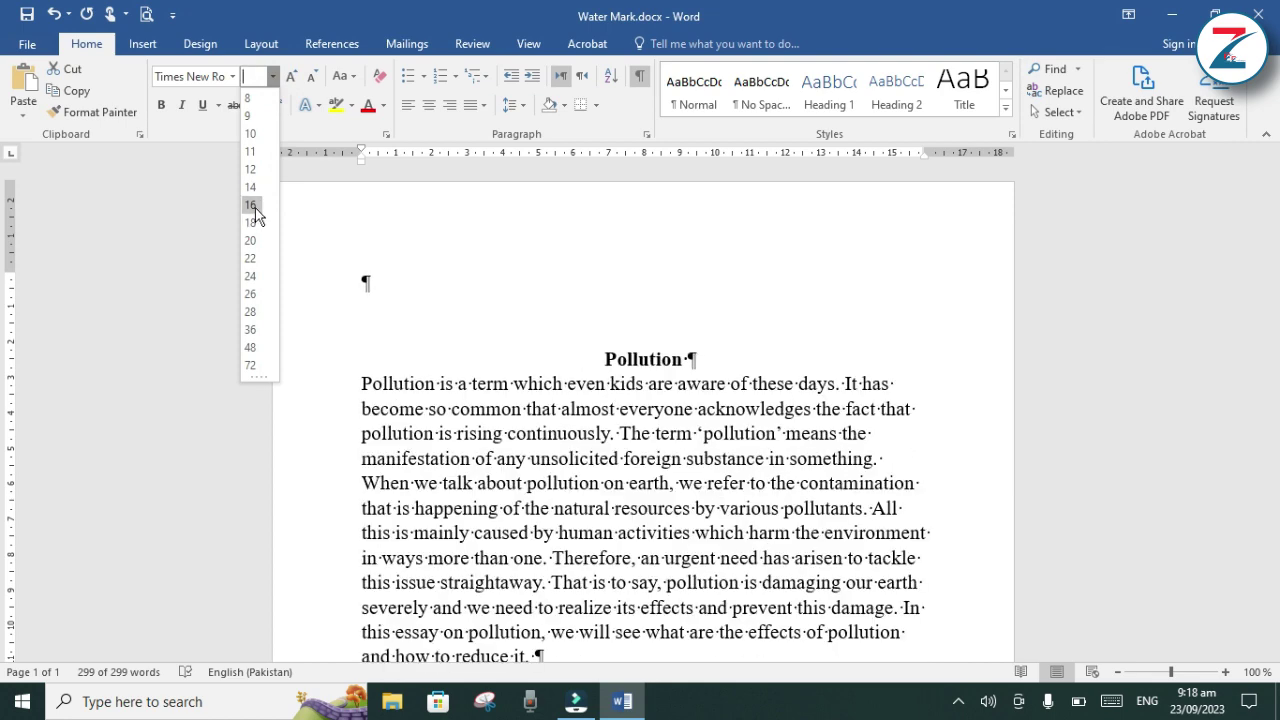
{"action": "left_click", "coordinate": [251, 205]}
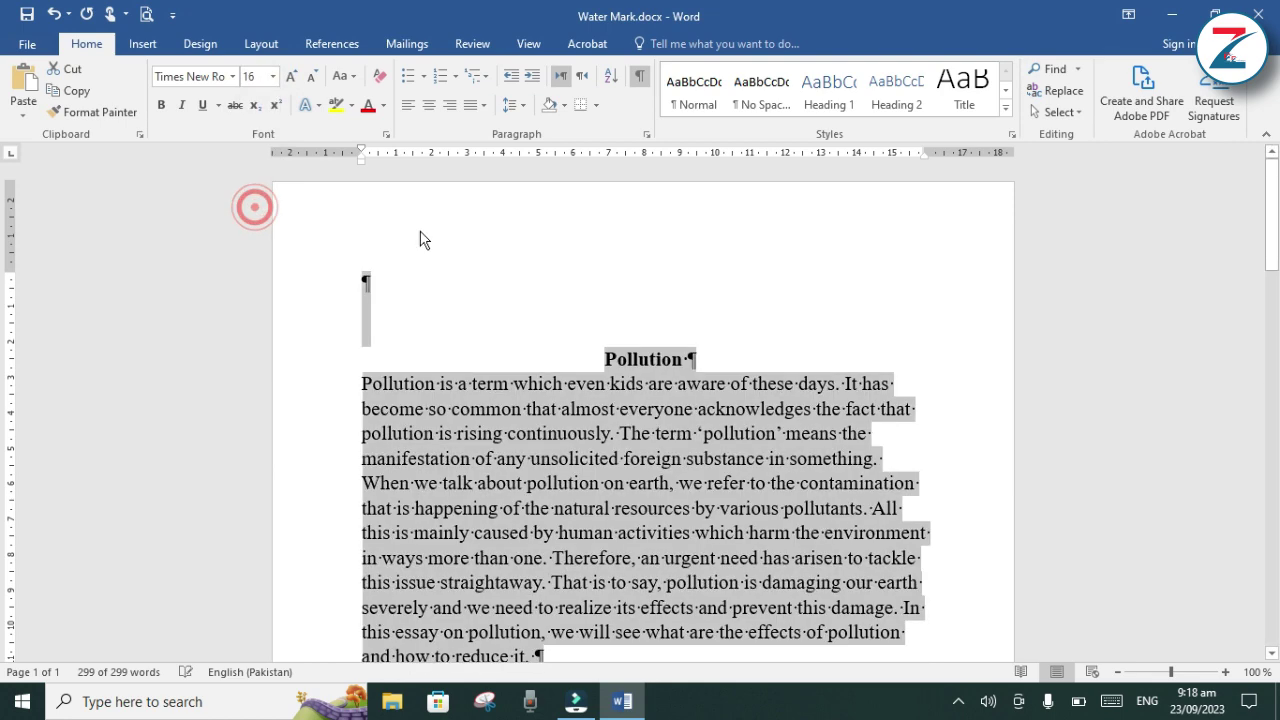
{"action": "left_click", "coordinate": [481, 105]}
{"action": "left_click", "coordinate": [493, 134]}
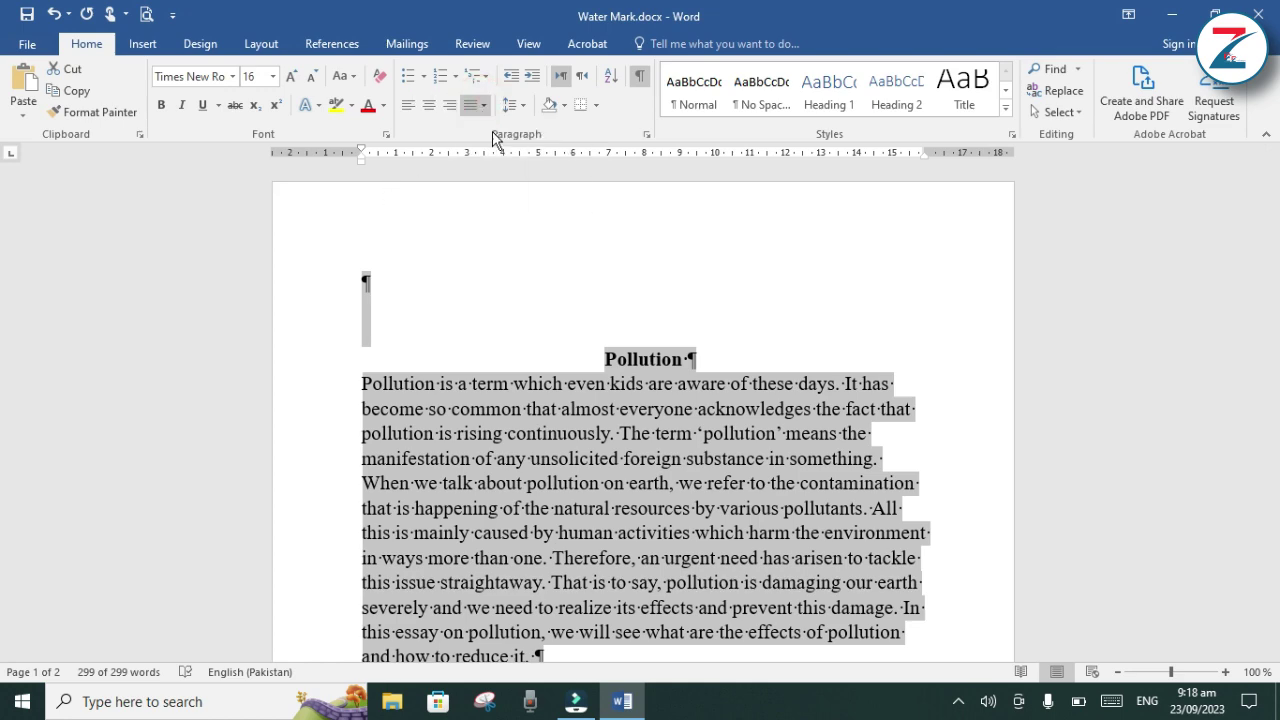
{"action": "left_click", "coordinate": [595, 261]}
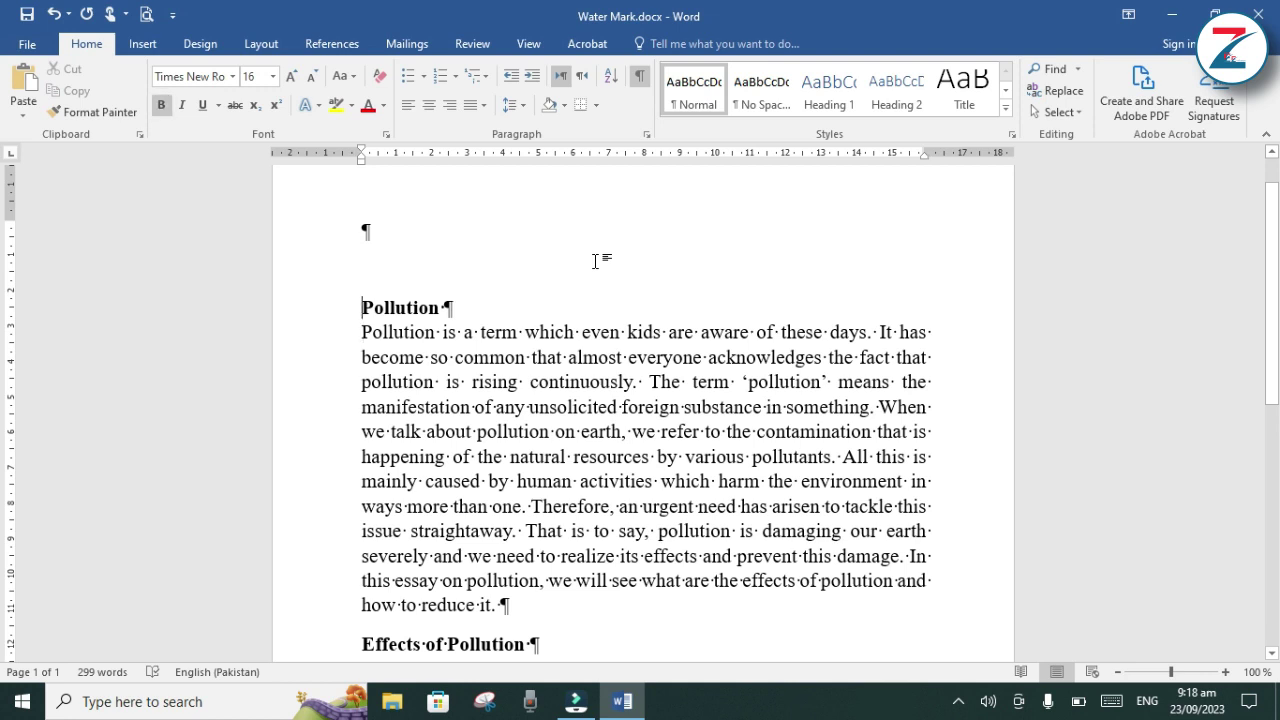
Remove the empty line above the Pollution title, center it and enlarge it two font steps
{"action": "key", "text": "Up"}
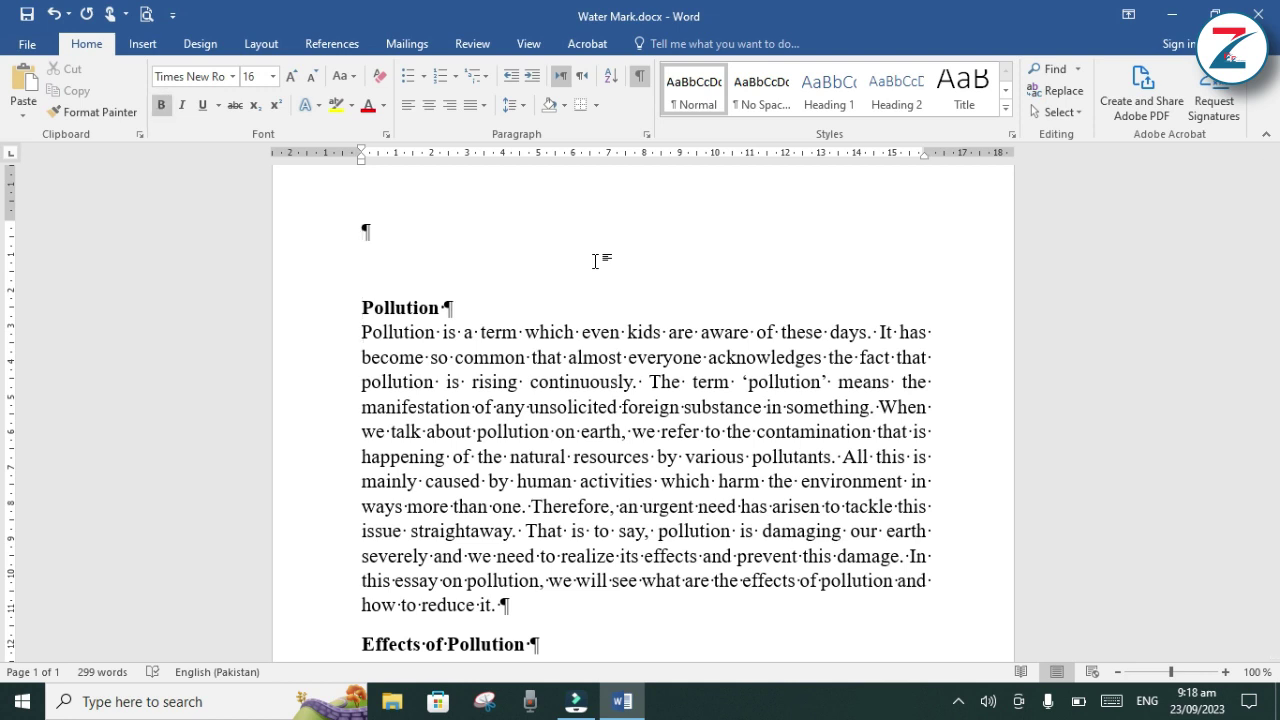
{"action": "key", "text": "Delete"}
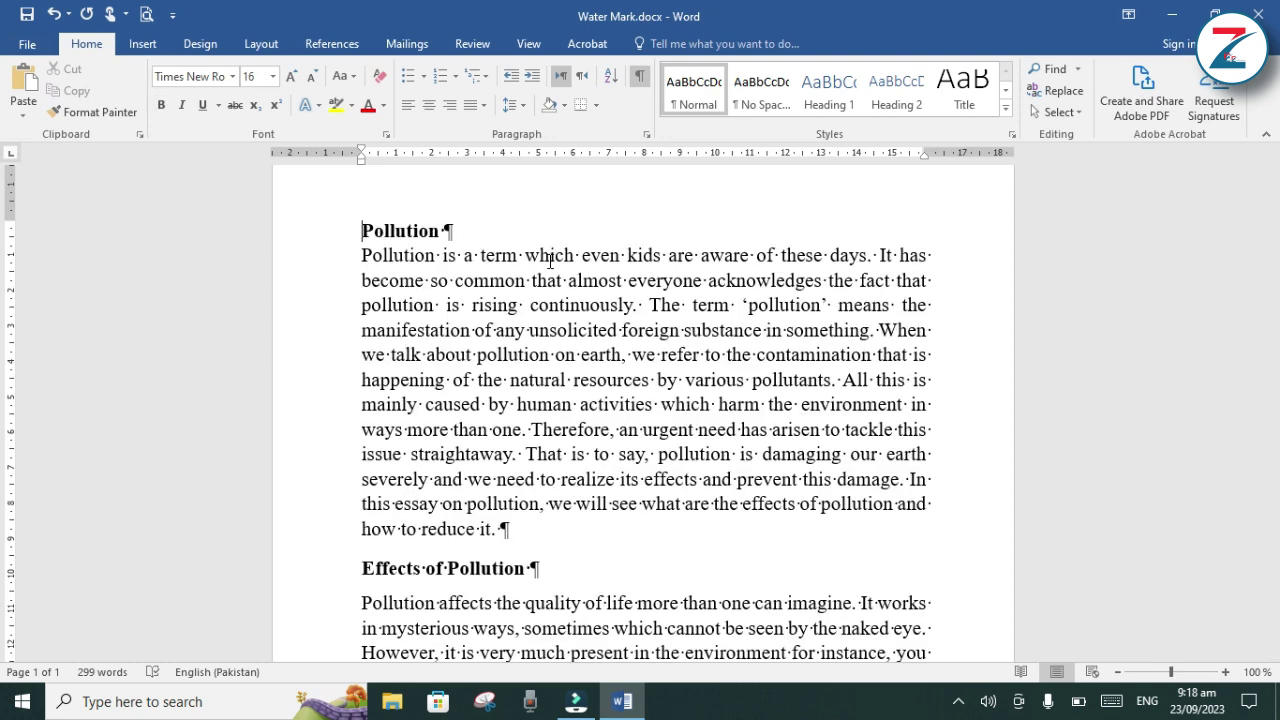
{"action": "left_click", "coordinate": [335, 231]}
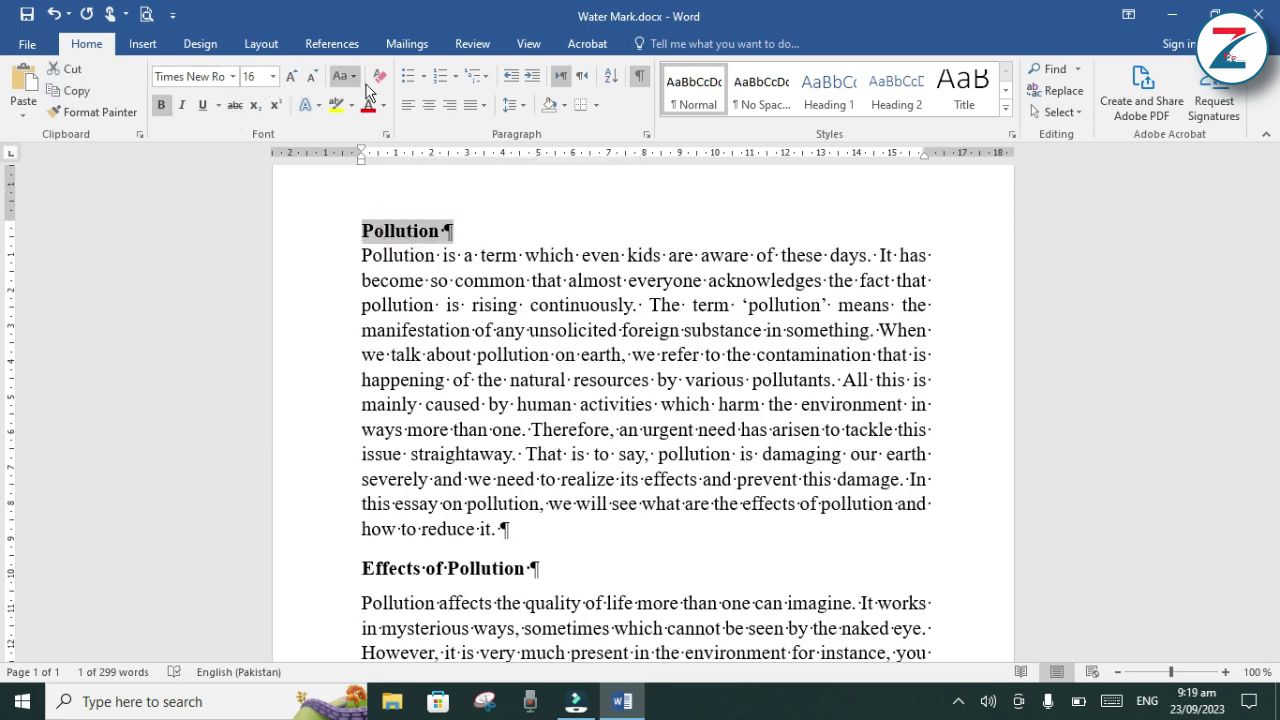
{"action": "left_click", "coordinate": [427, 107]}
{"action": "left_click", "coordinate": [291, 77]}
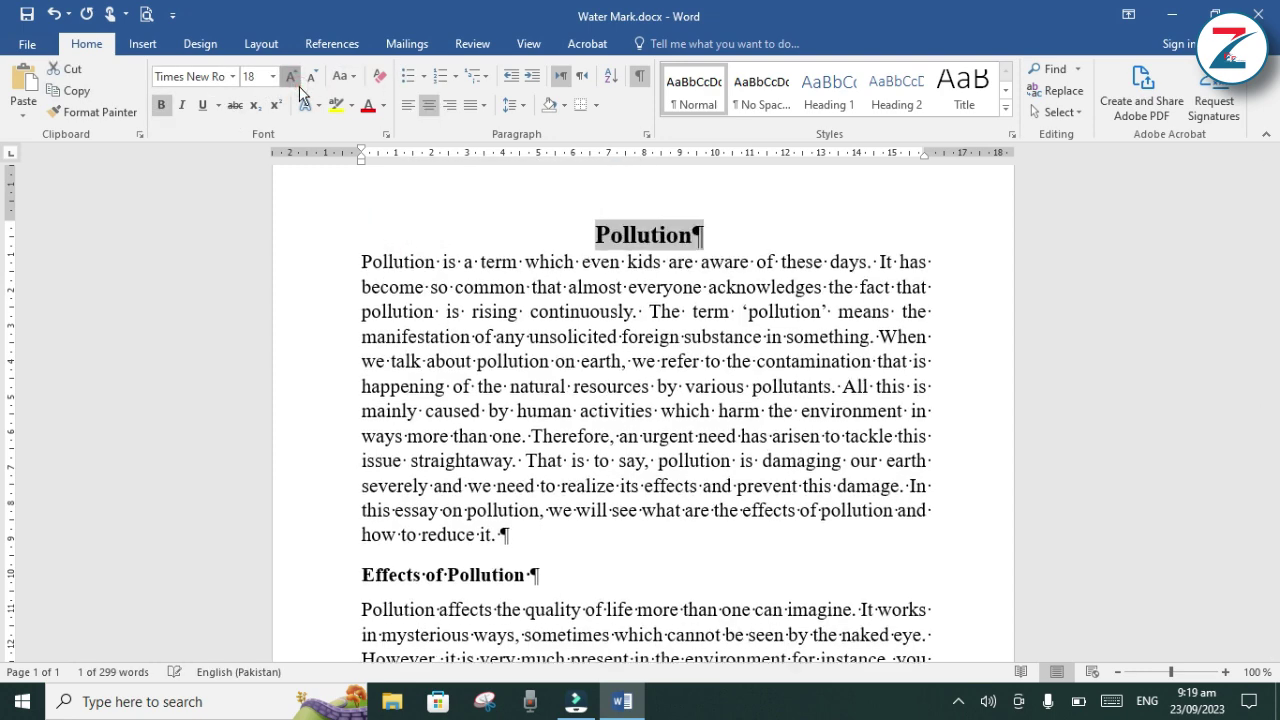
{"action": "left_click", "coordinate": [291, 77]}
{"action": "left_click", "coordinate": [291, 77]}
{"action": "left_click", "coordinate": [291, 77]}
{"action": "left_click", "coordinate": [291, 77]}
{"action": "left_click", "coordinate": [1196, 393]}
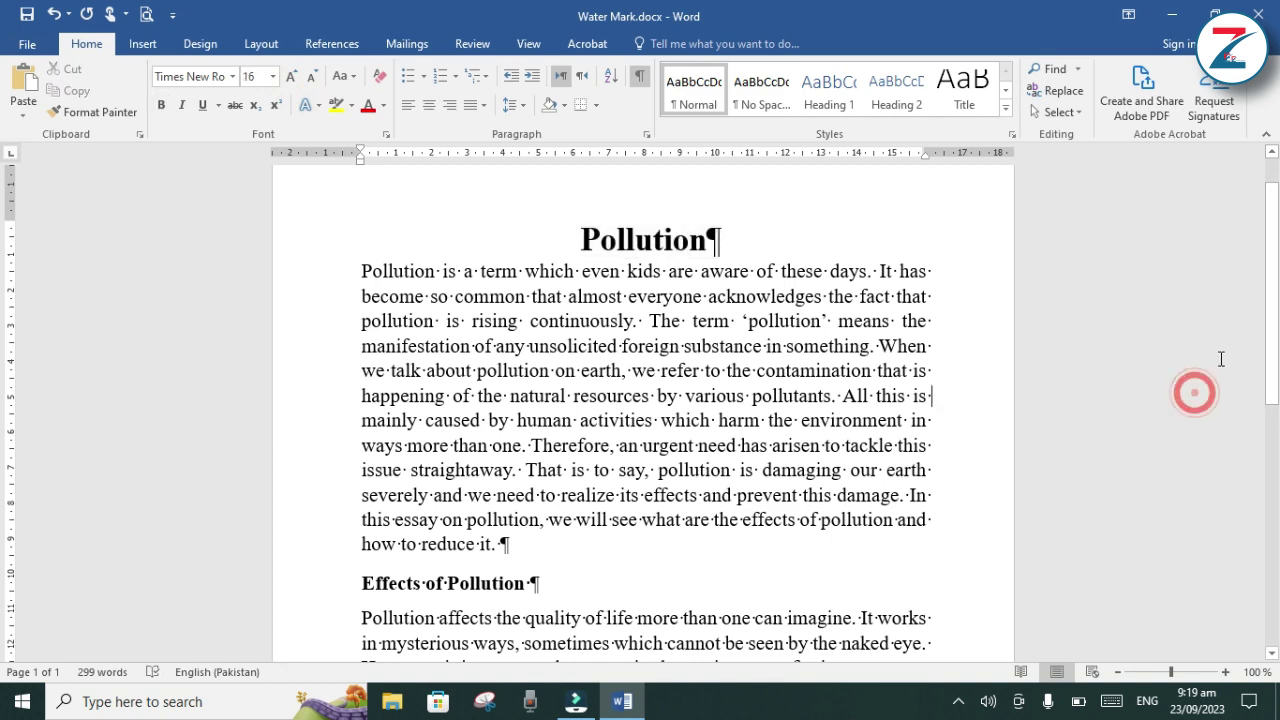
{"action": "scroll", "coordinate": [1270, 300], "scroll_direction": "down", "scroll_amount": 10}
Start a Save As to the Desktop with PDF as the file type
{"action": "scroll", "coordinate": [10, 400], "scroll_direction": "up", "scroll_amount": 10}
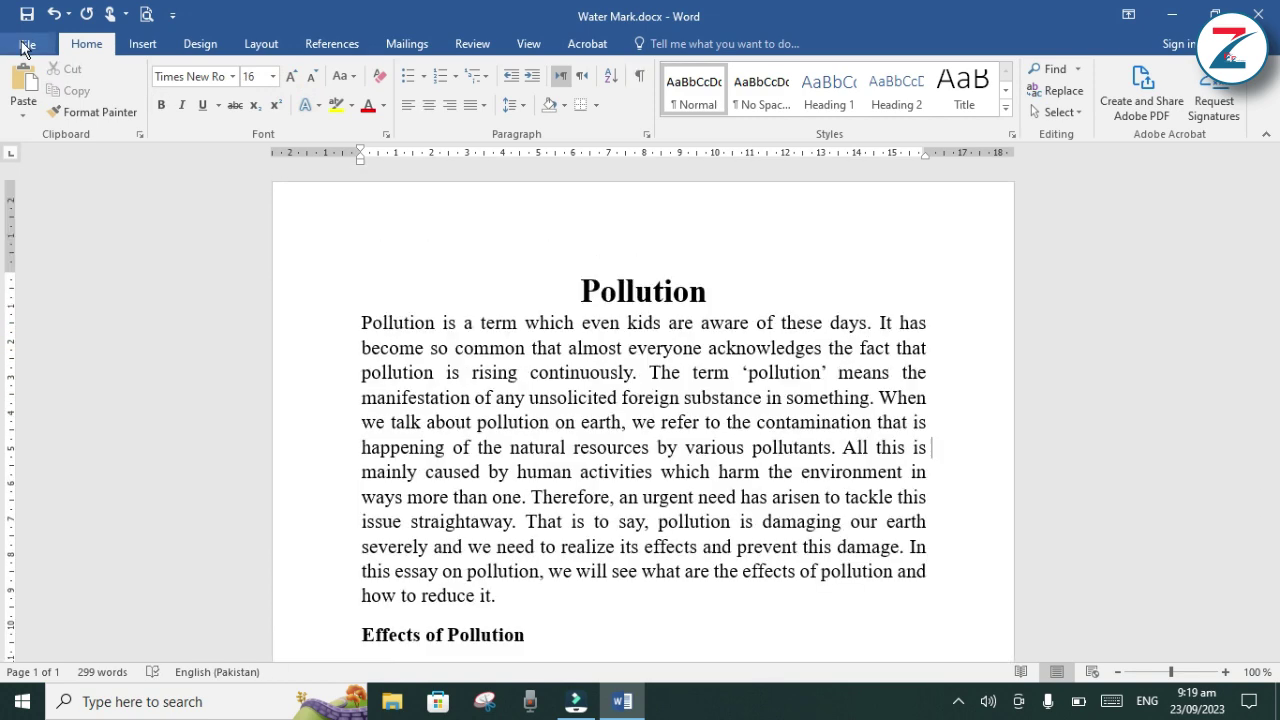
{"action": "left_click", "coordinate": [27, 44]}
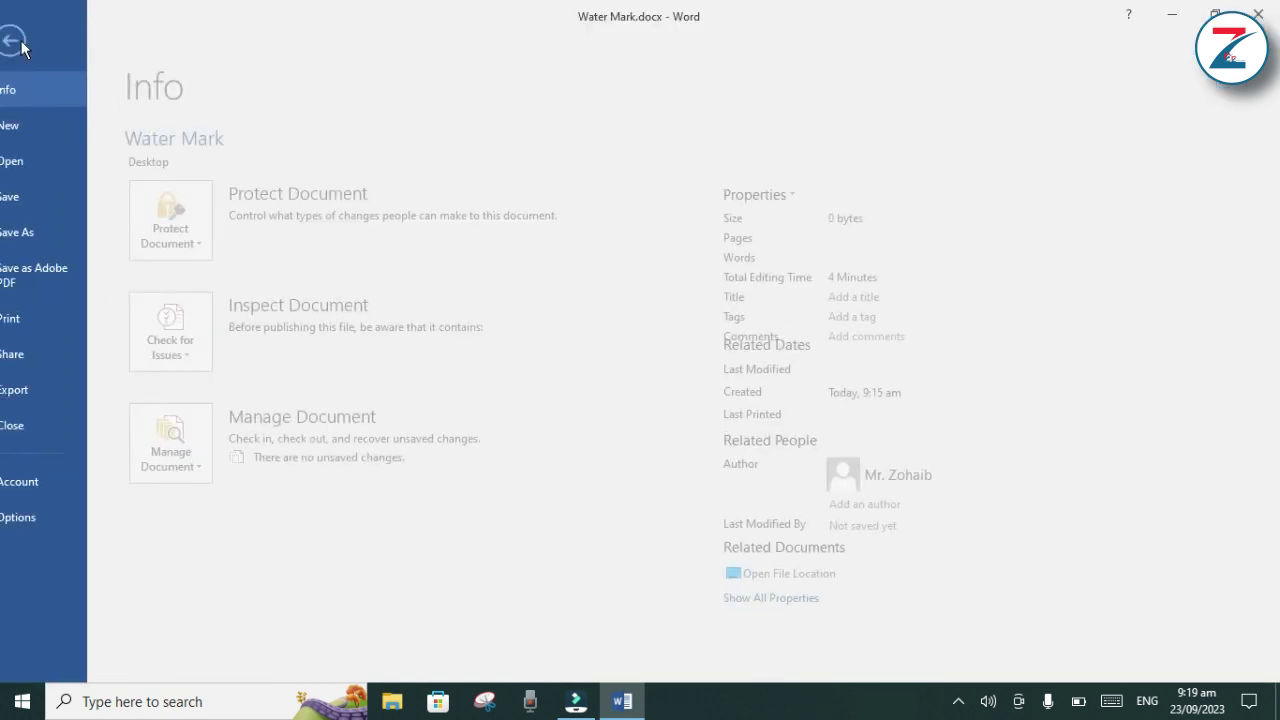
{"action": "left_click", "coordinate": [47, 230]}
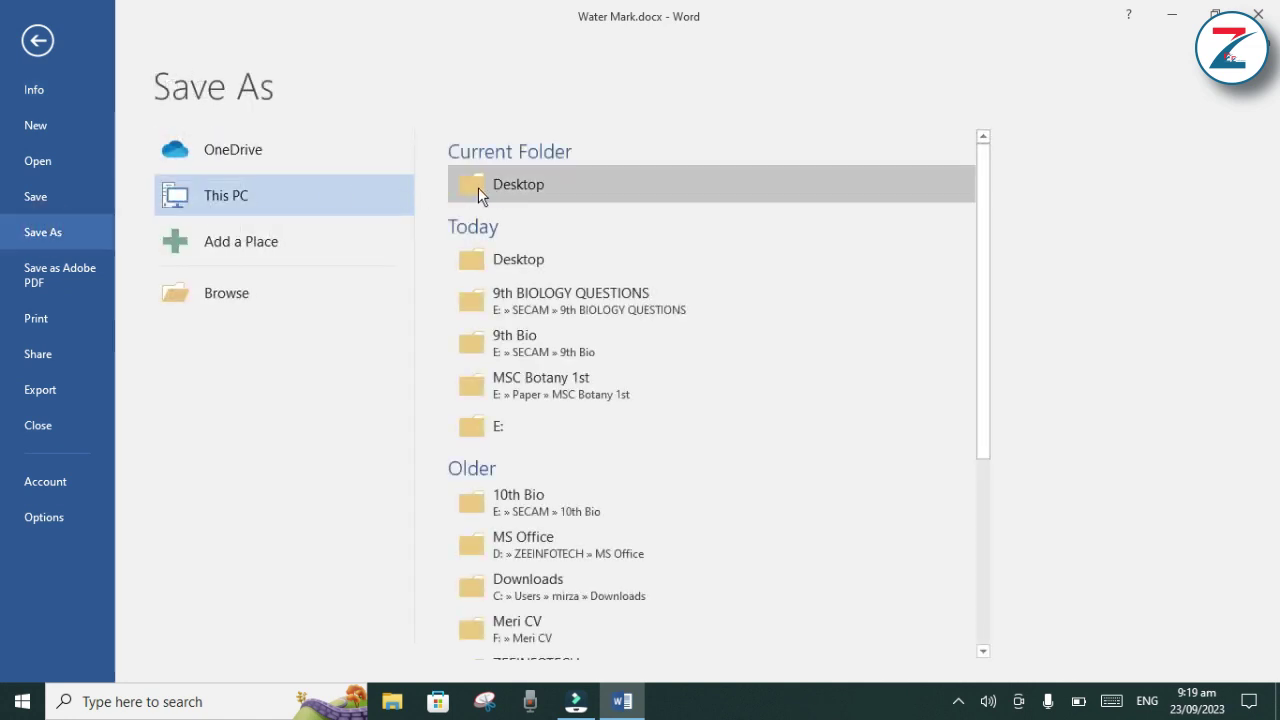
{"action": "left_click", "coordinate": [505, 187]}
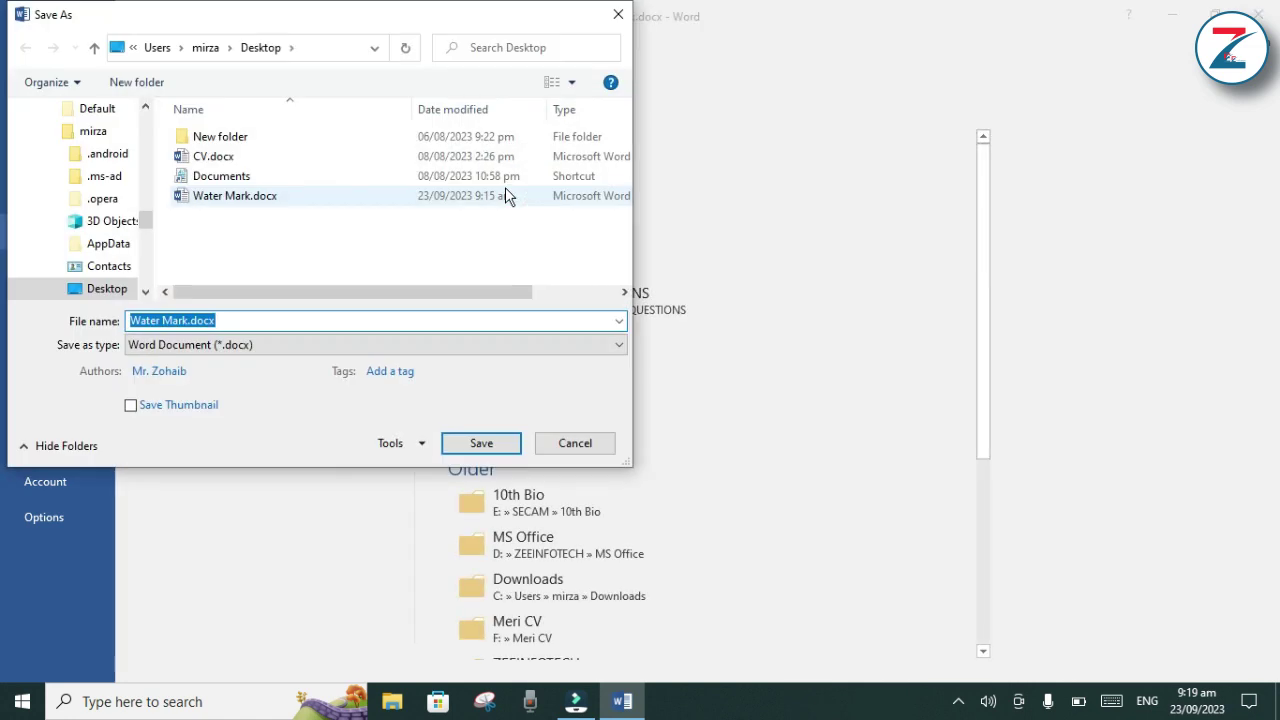
{"action": "left_click", "coordinate": [224, 350]}
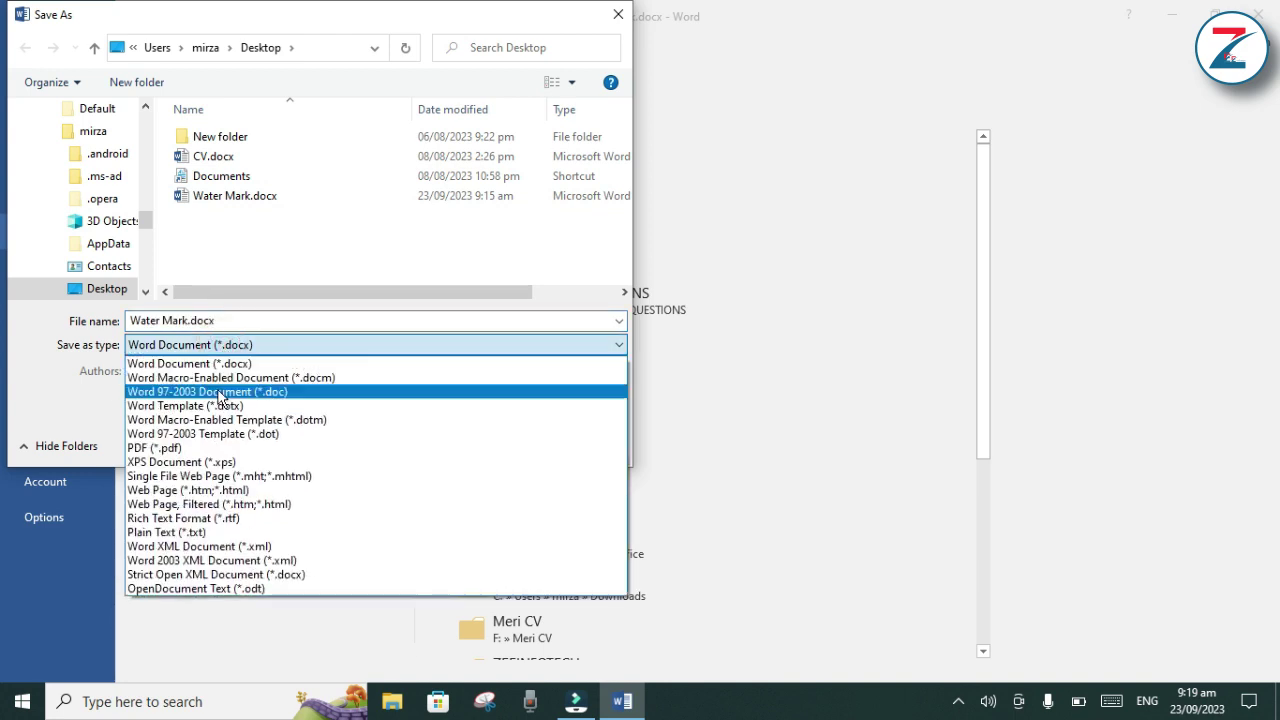
{"action": "left_click", "coordinate": [190, 448]}
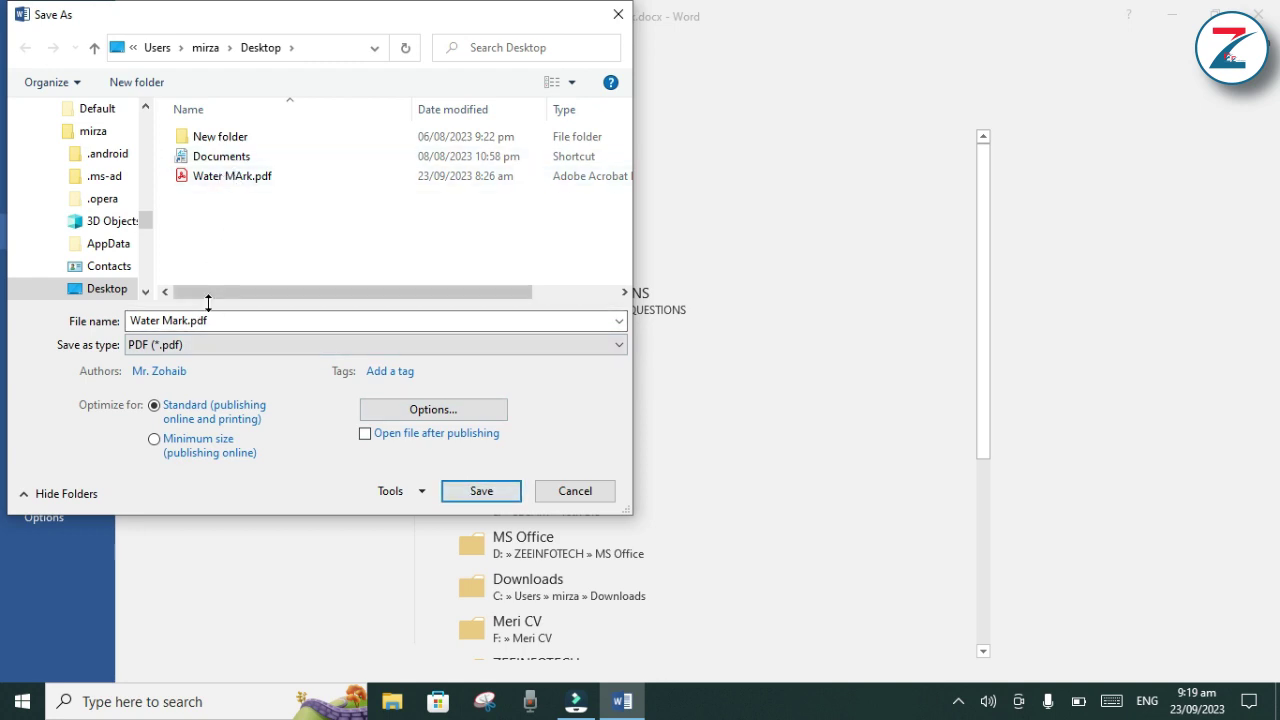
Publish the essay as Water Mark1.pdf, then close Word keeping the document's changes
{"action": "left_click", "coordinate": [186, 322]}
{"action": "left_click", "coordinate": [186, 322]}
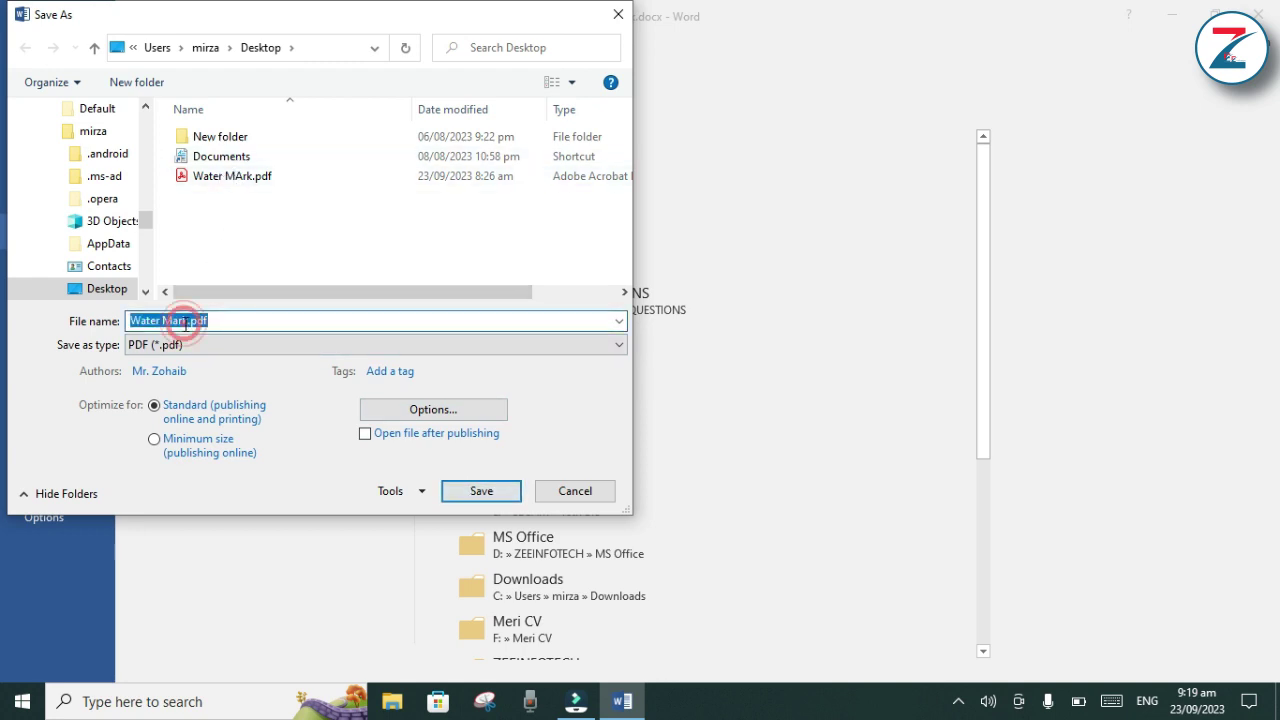
{"action": "left_click", "coordinate": [186, 322]}
{"action": "type", "text": "1"}
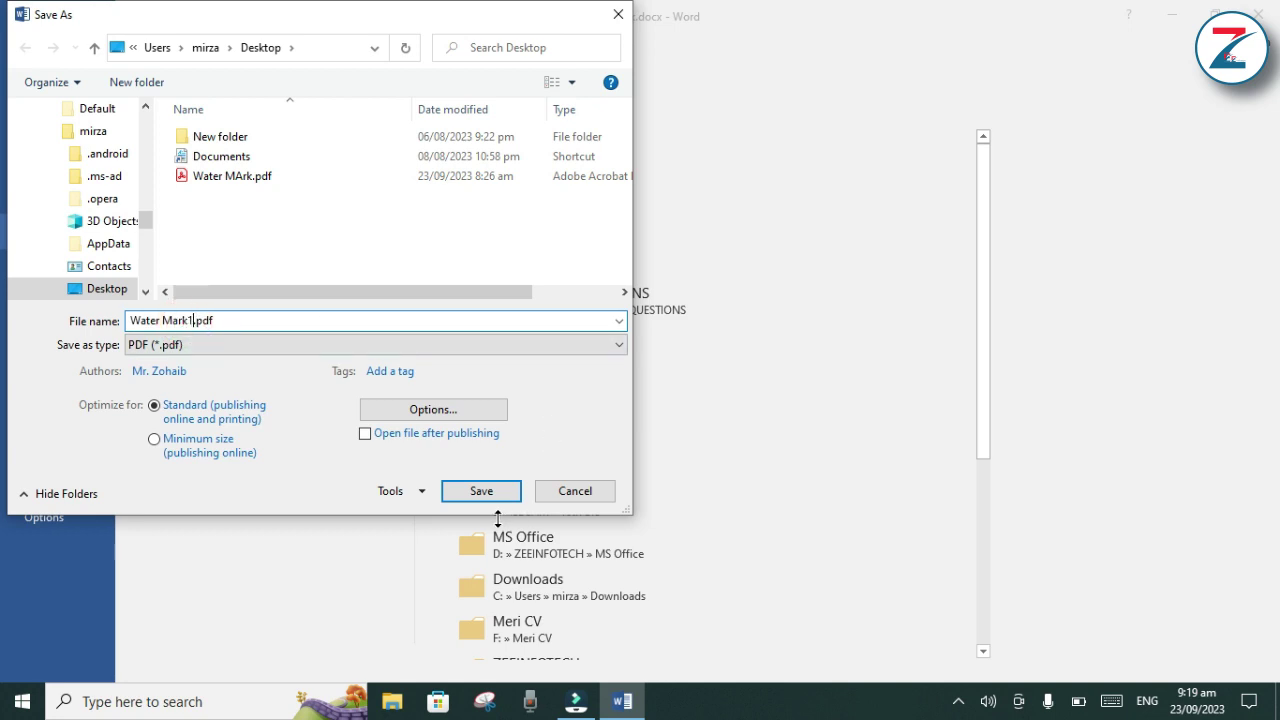
{"action": "left_click", "coordinate": [481, 491]}
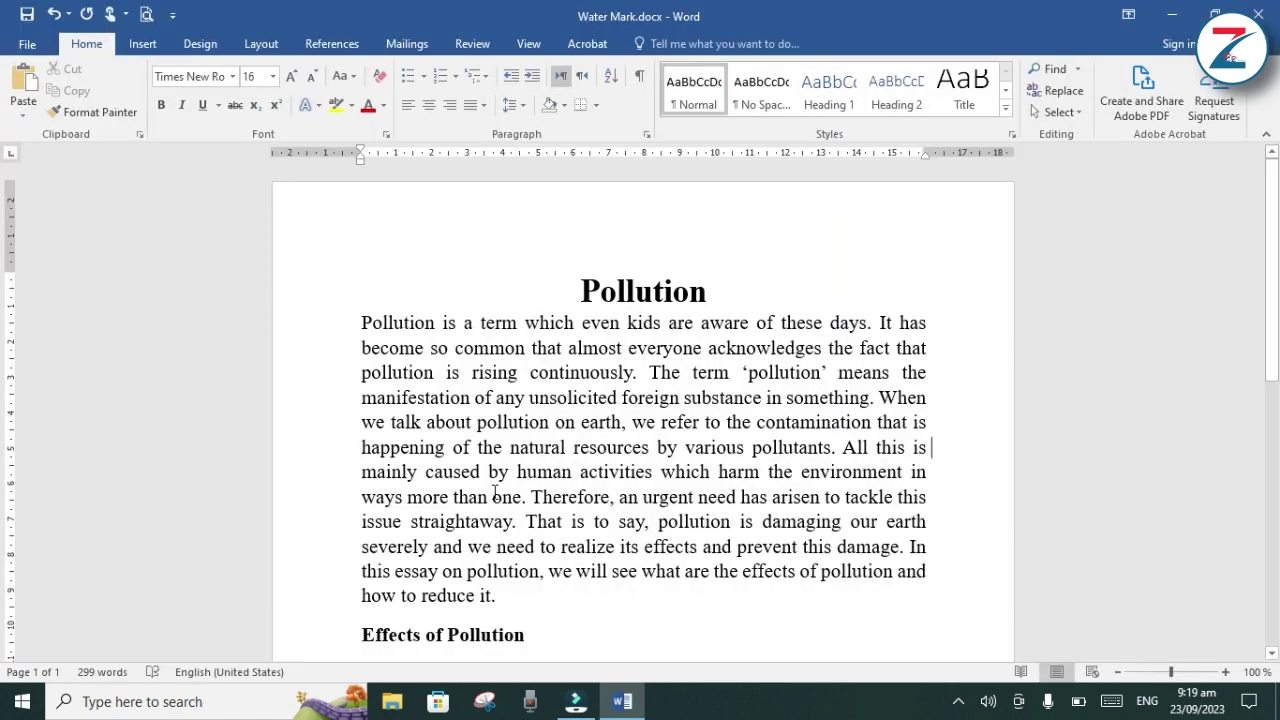
{"action": "left_click", "coordinate": [1258, 16]}
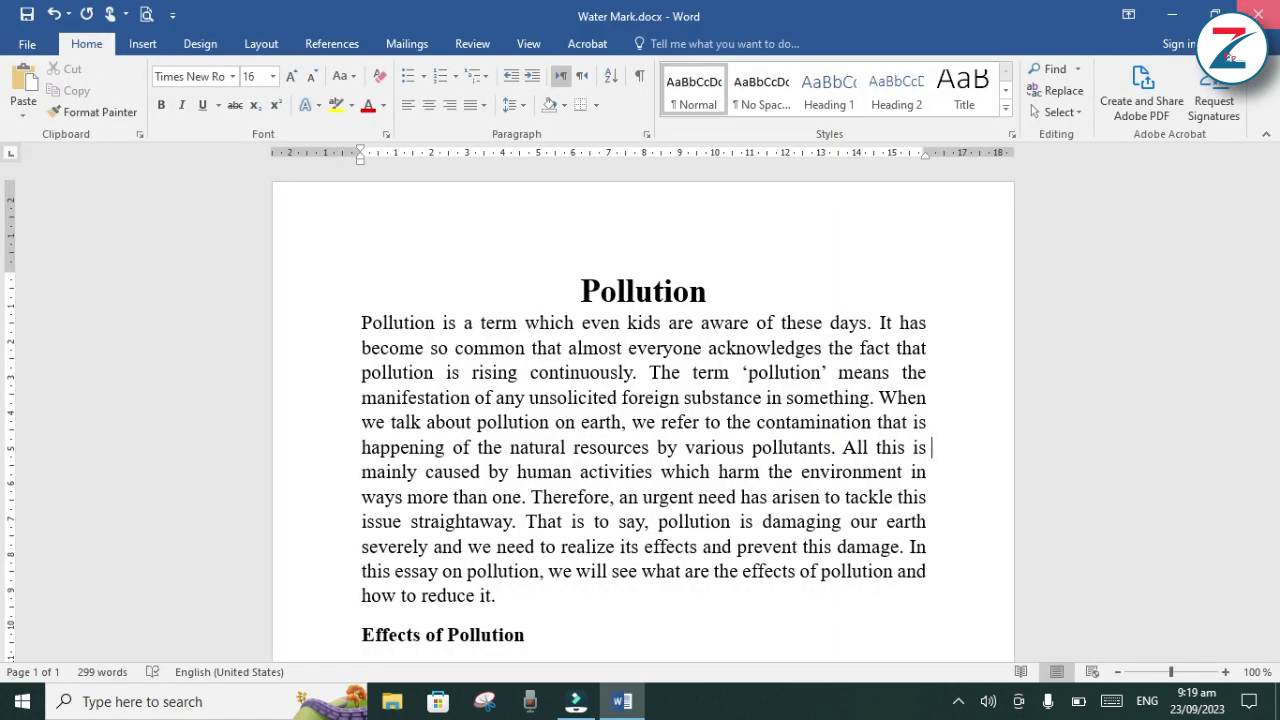
{"action": "left_click", "coordinate": [566, 373]}
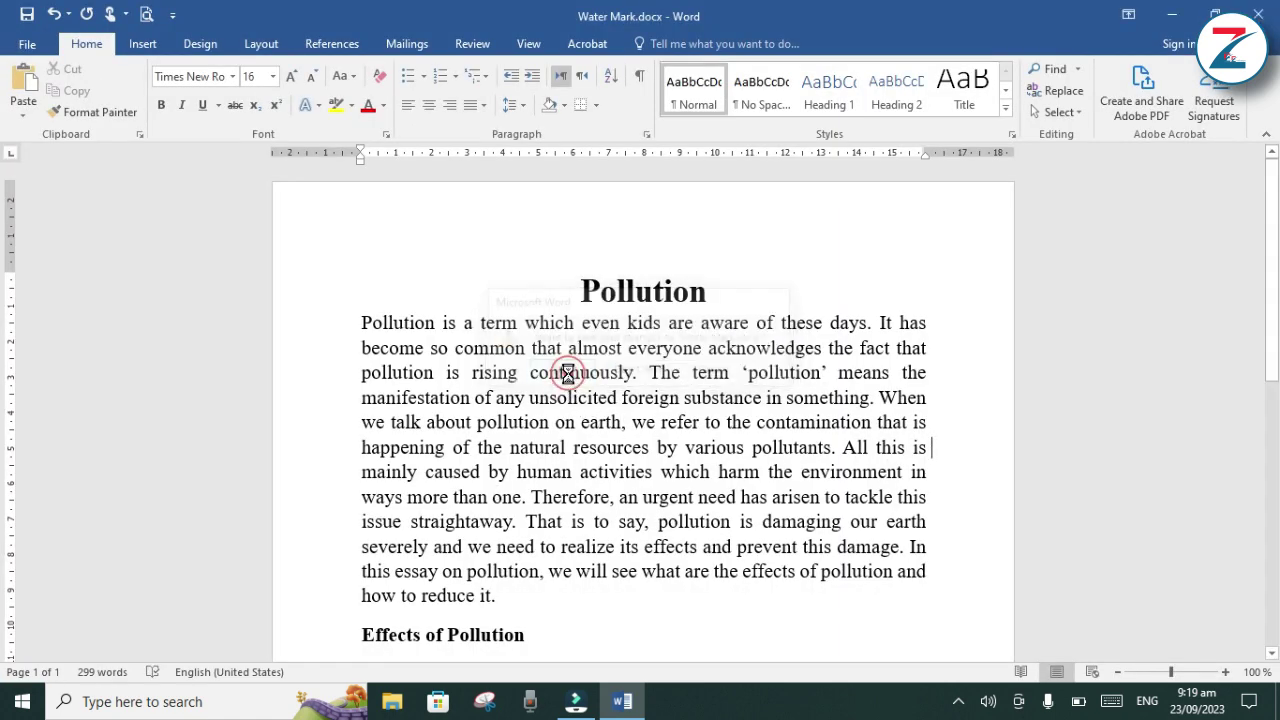
Confirm the format prompt, then open Water MArk.pdf from the desktop with Google Chrome
{"action": "left_click", "coordinate": [576, 404]}
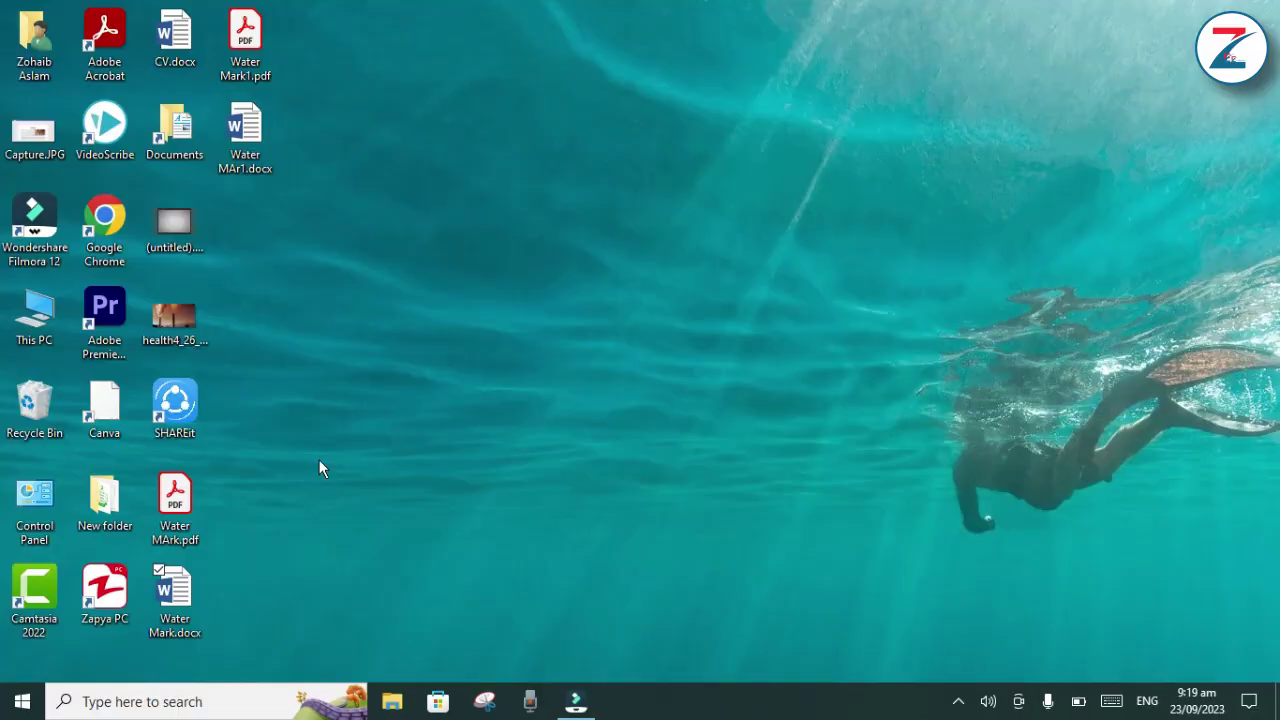
{"action": "right_click", "coordinate": [175, 502]}
{"action": "mouse_move", "coordinate": [189, 368]}
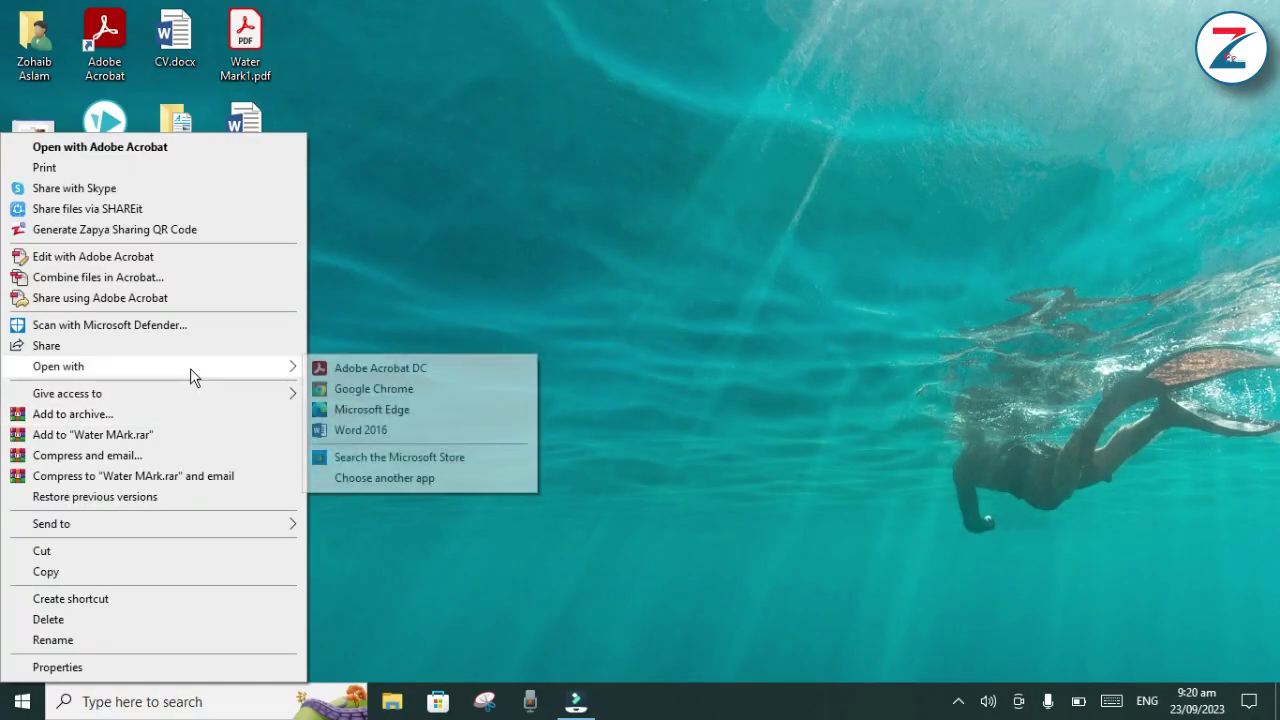
{"action": "left_click", "coordinate": [398, 388]}
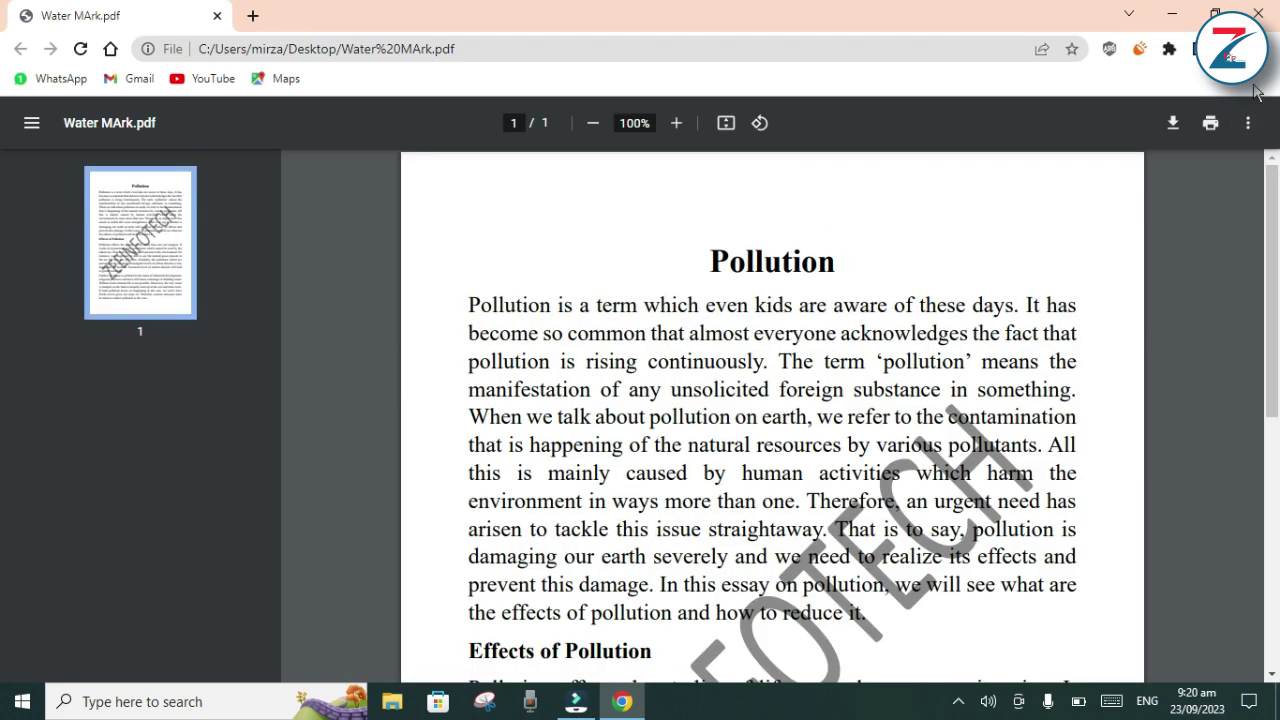
Open Water Mark1.pdf in a second Chrome tab, review it, then return to the Water MArk.pdf tab
{"action": "left_click", "coordinate": [1172, 14]}
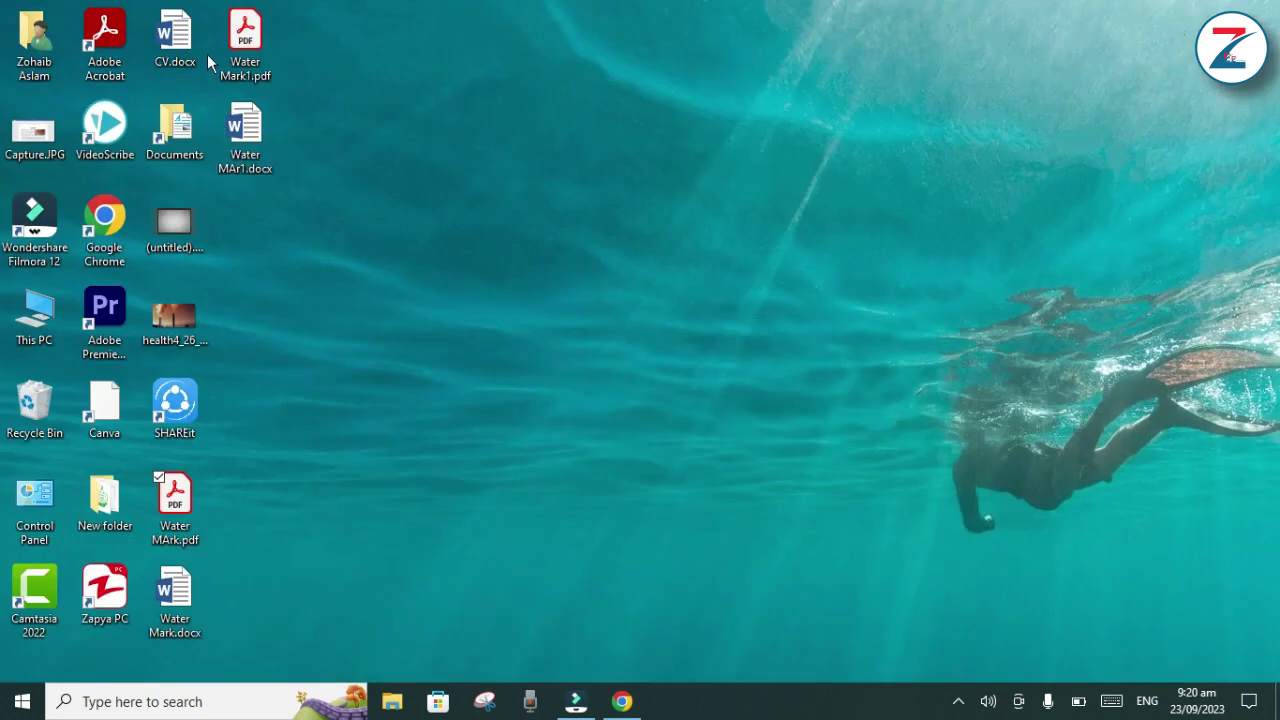
{"action": "left_click", "coordinate": [242, 40]}
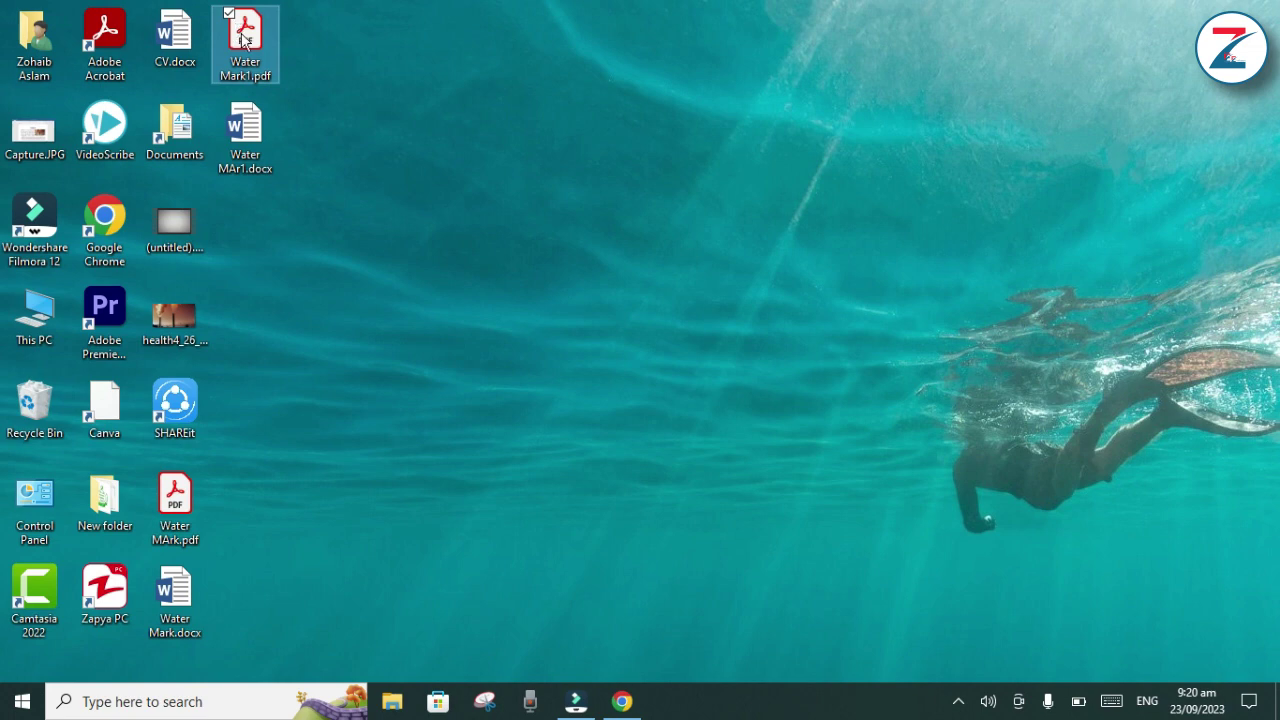
{"action": "right_click", "coordinate": [242, 40]}
{"action": "mouse_move", "coordinate": [246, 277]}
{"action": "left_click", "coordinate": [372, 287]}
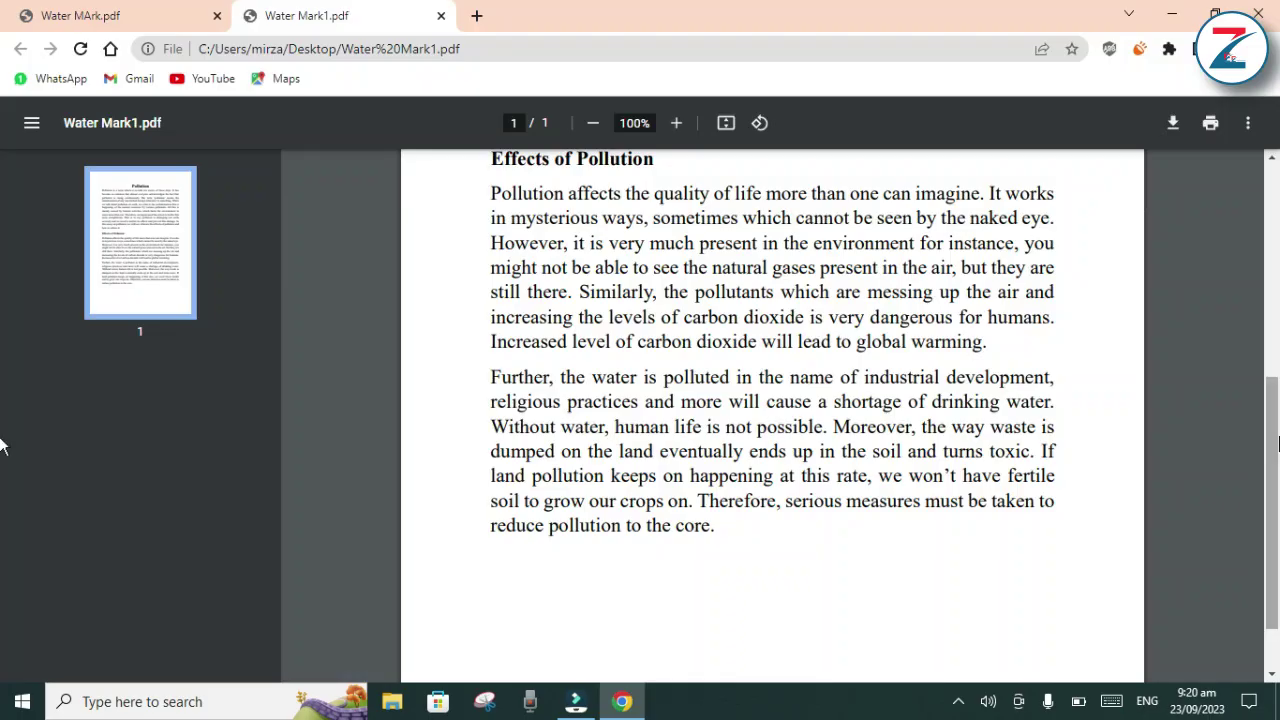
{"action": "left_click_drag", "start_coordinate": [1274, 444], "coordinate": [1276, 182]}
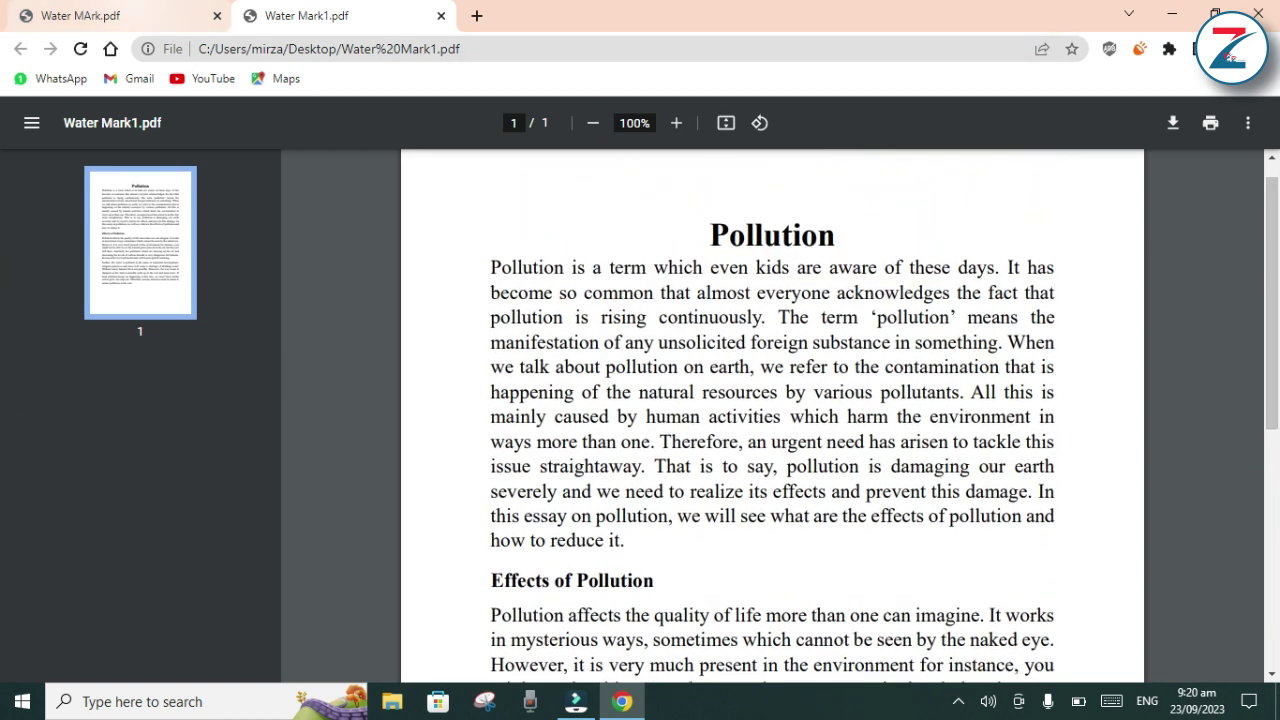
{"action": "key", "text": "ctrl+1"}
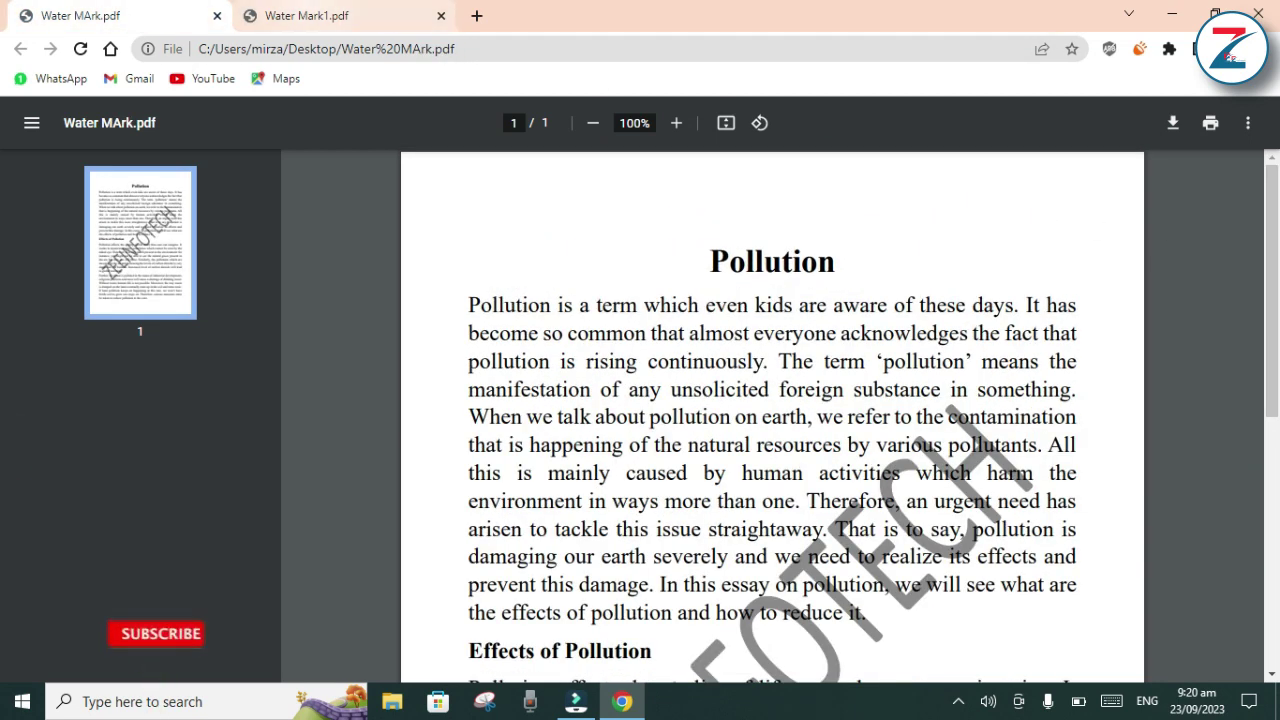